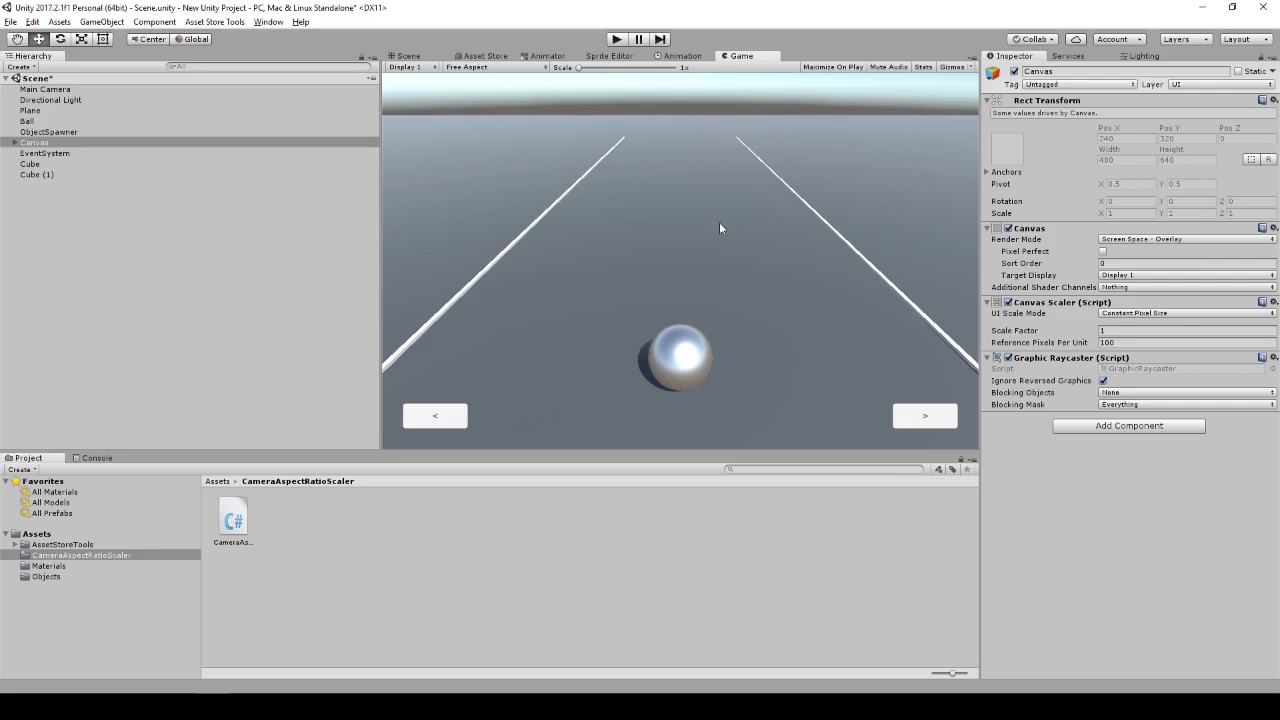
# Step: Play-test the game, steering the ball sideways across the lanes, then stop
pyautogui.click(615, 40)
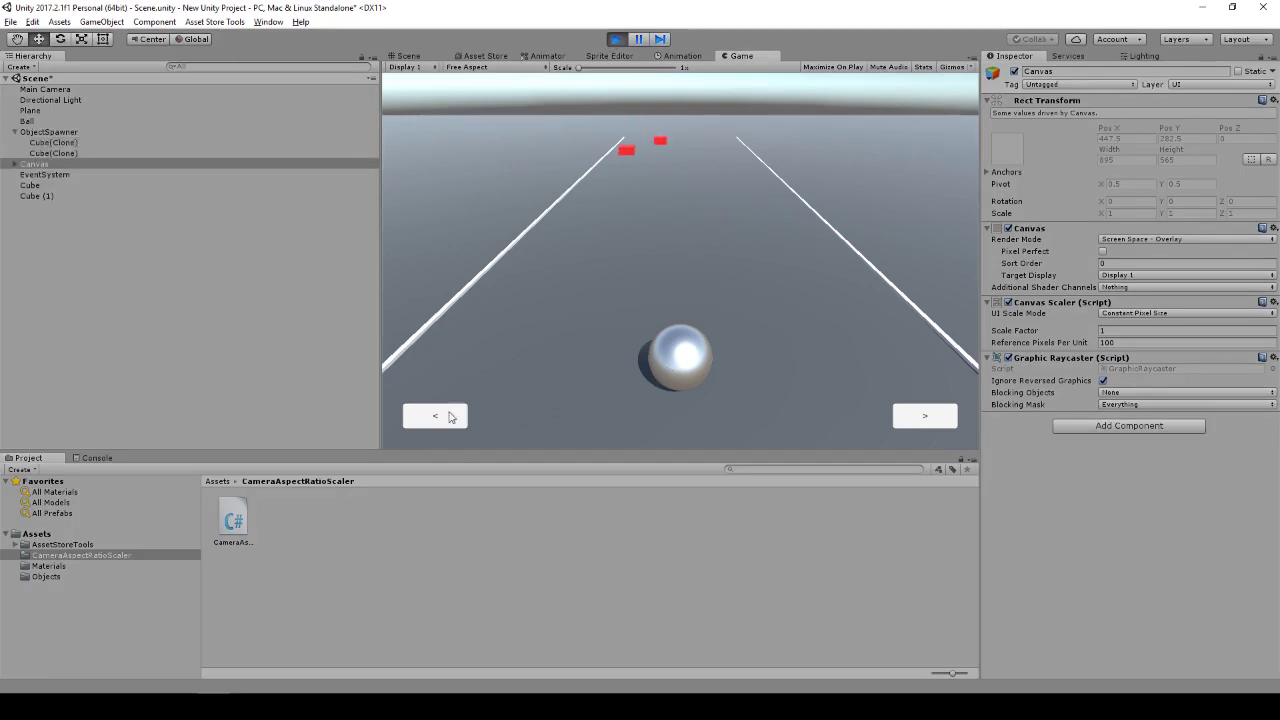
pyautogui.click(908, 416)
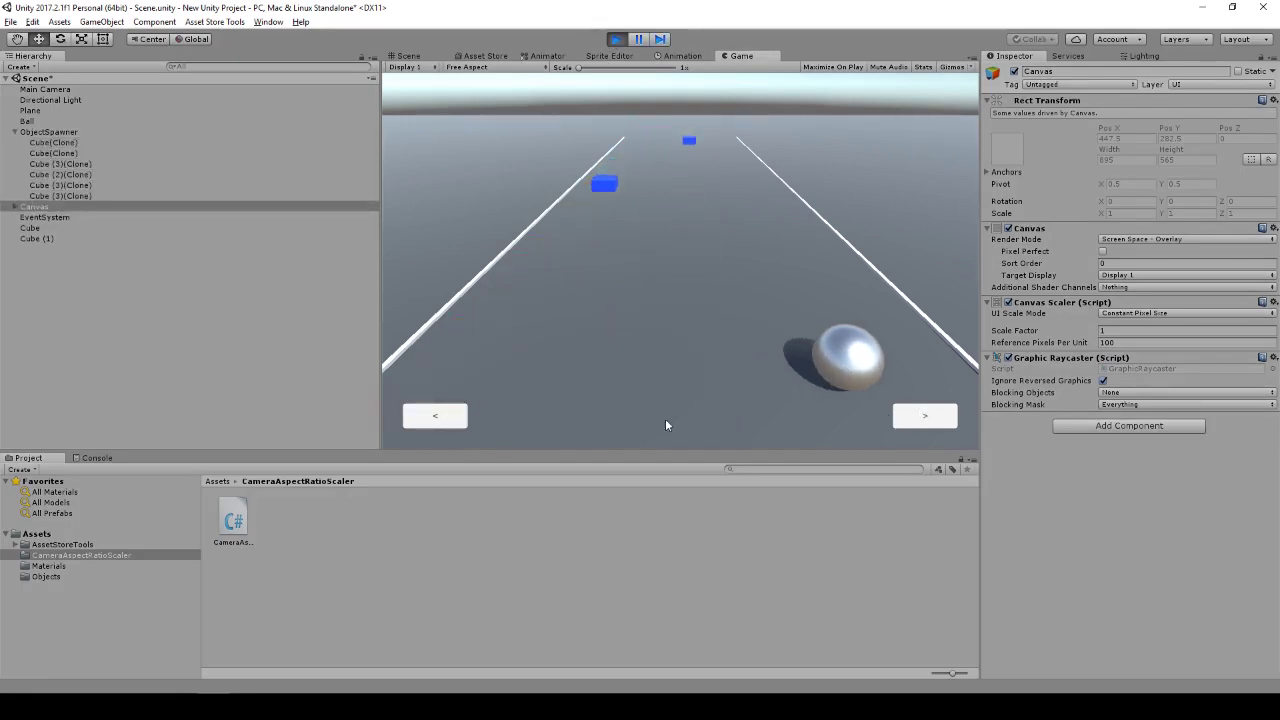
pyautogui.click(428, 425)
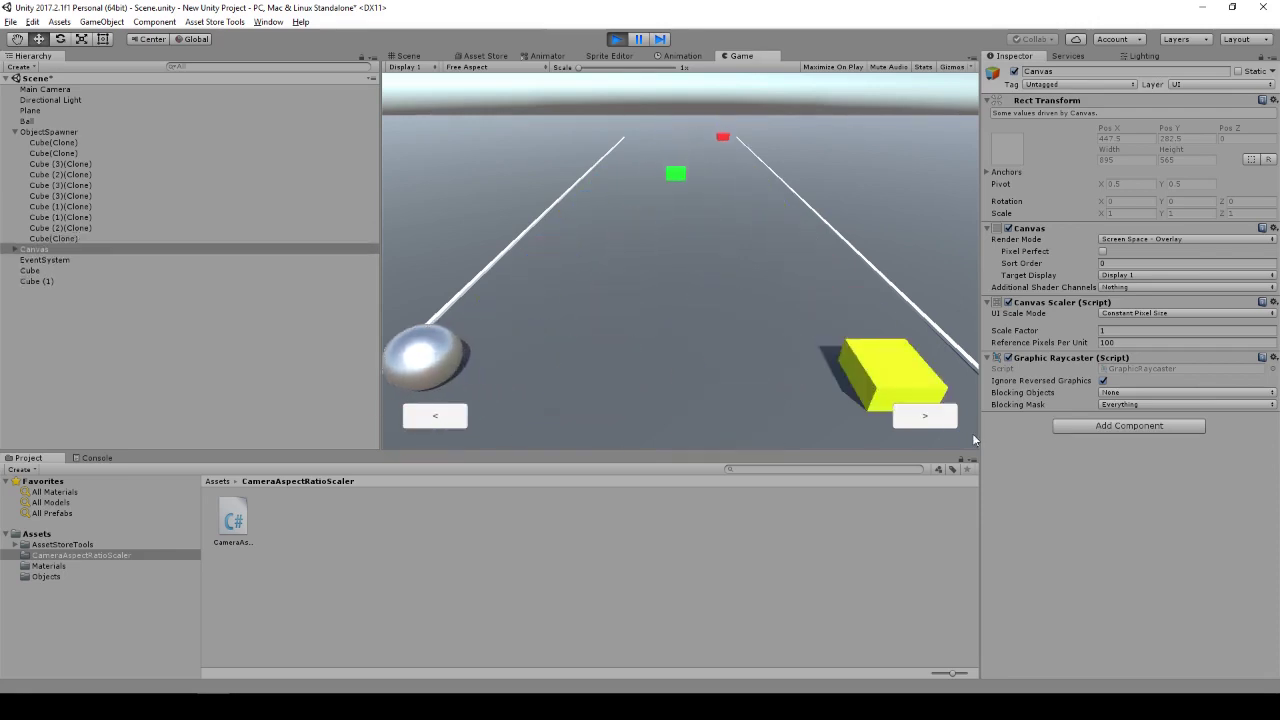
pyautogui.click(930, 420)
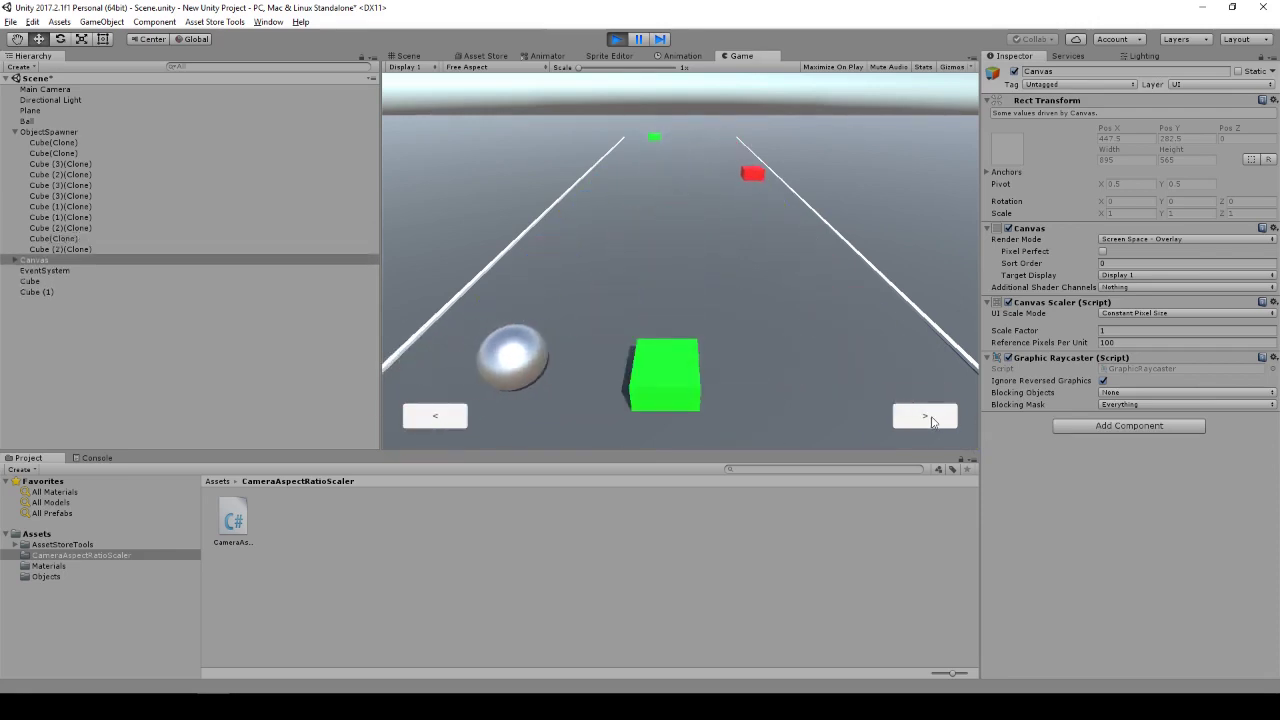
pyautogui.click(616, 39)
# Step: Preview the Game view at HD Landscape, then at Low Res Portrait 480x640
pyautogui.click(489, 68)
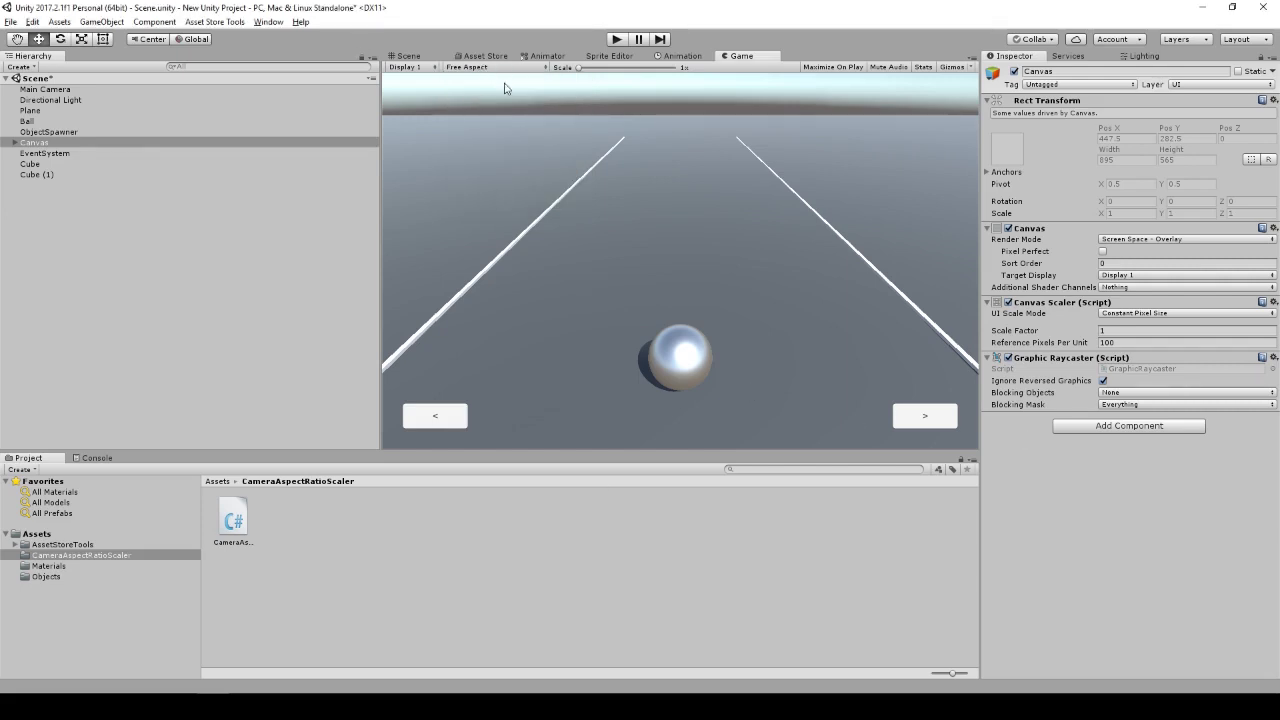
pyautogui.click(482, 68)
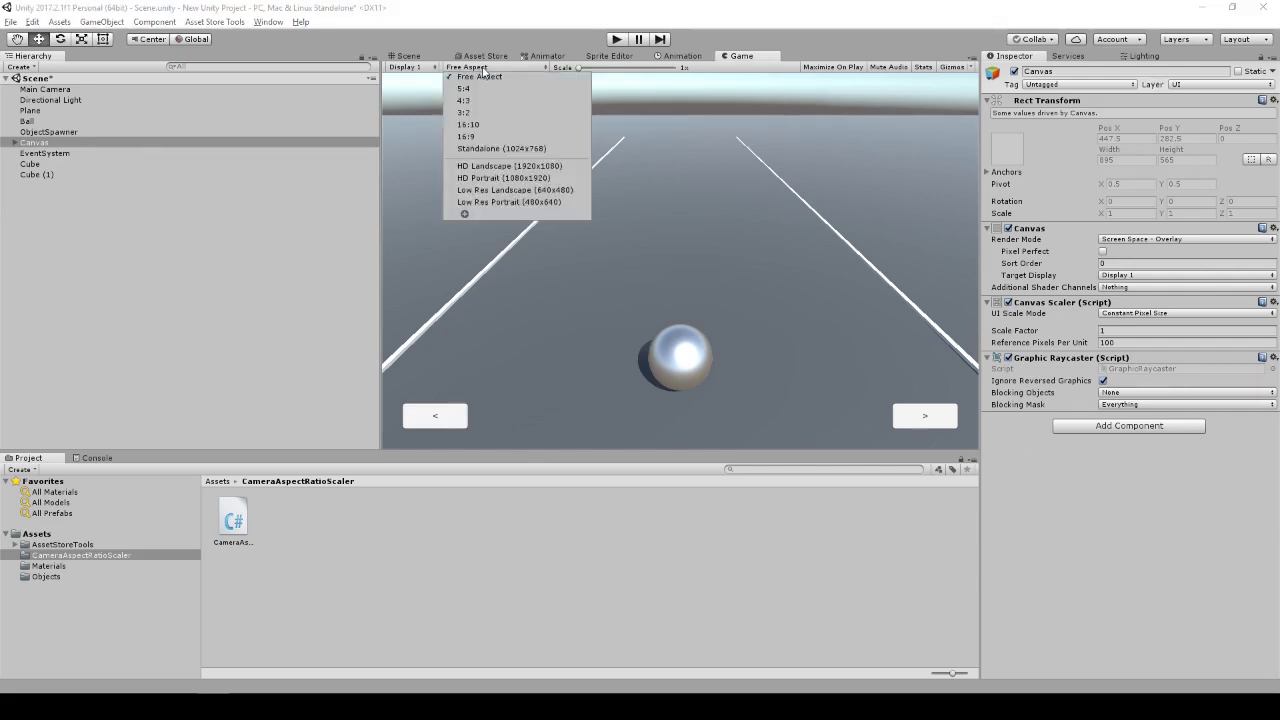
pyautogui.click(509, 165)
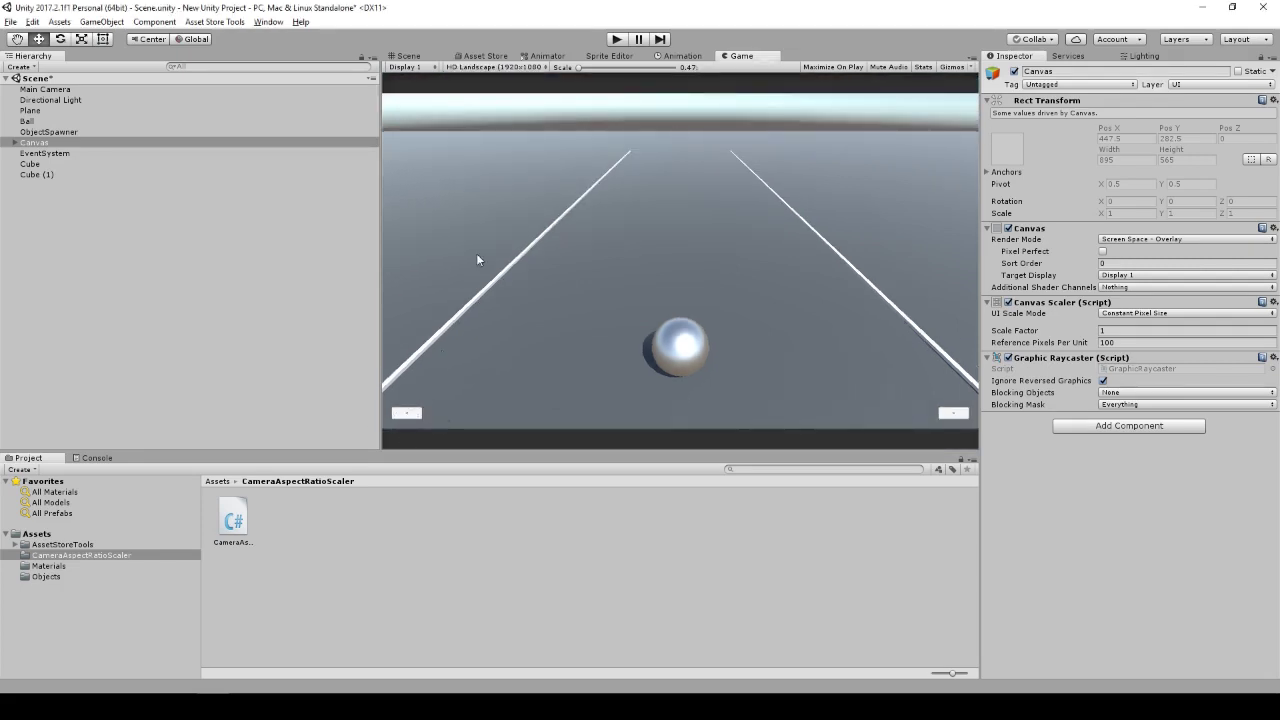
pyautogui.click(495, 68)
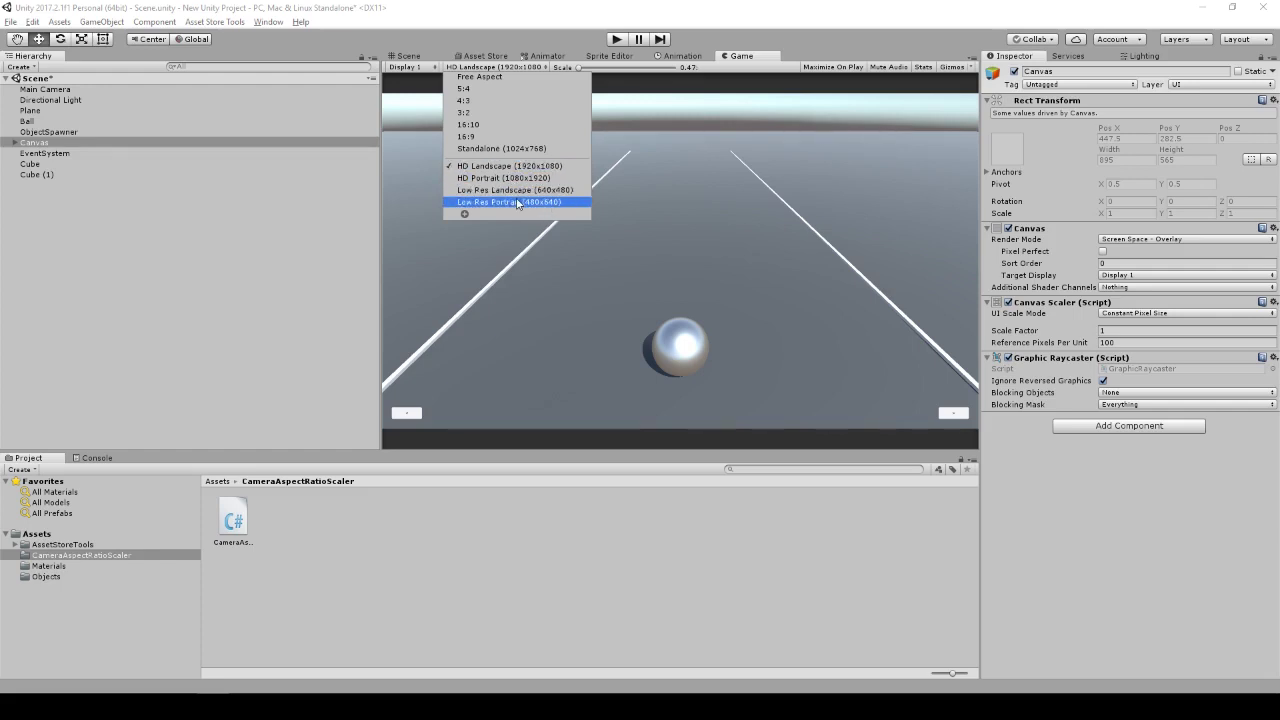
pyautogui.click(525, 202)
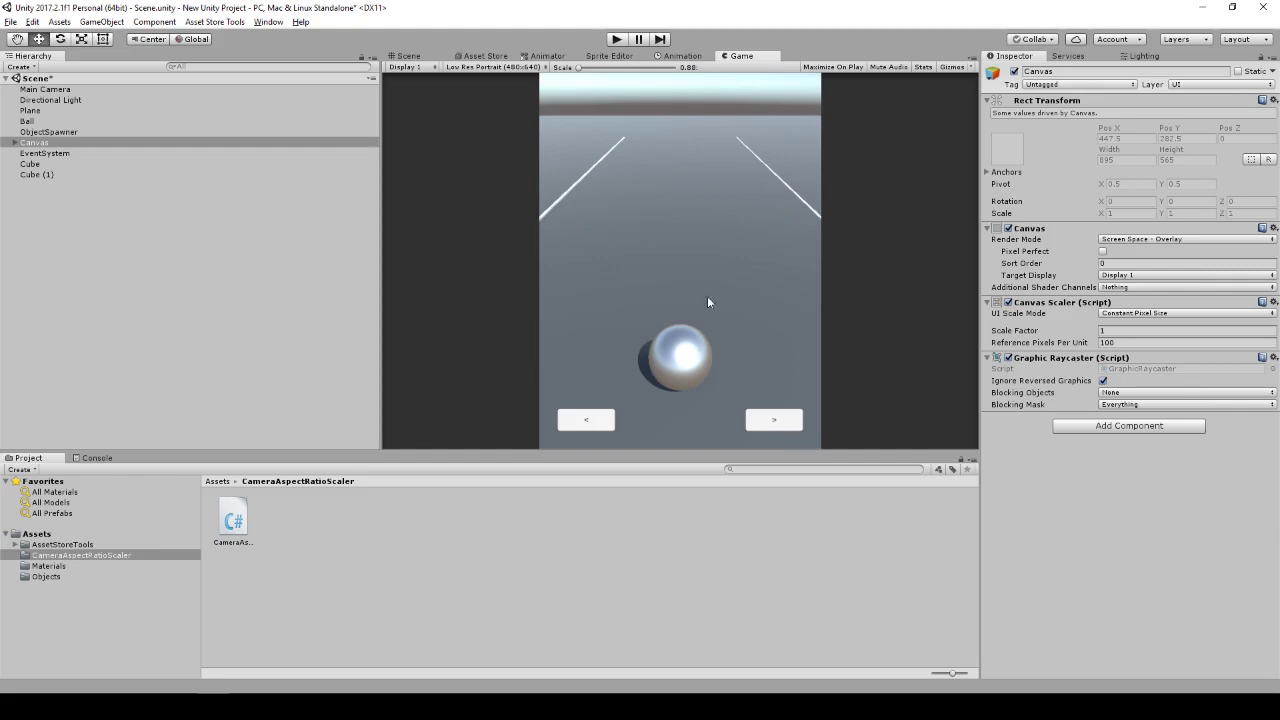
# Step: Play-test in the portrait preview, moving the ball into the left lane, then stop
pyautogui.click(614, 39)
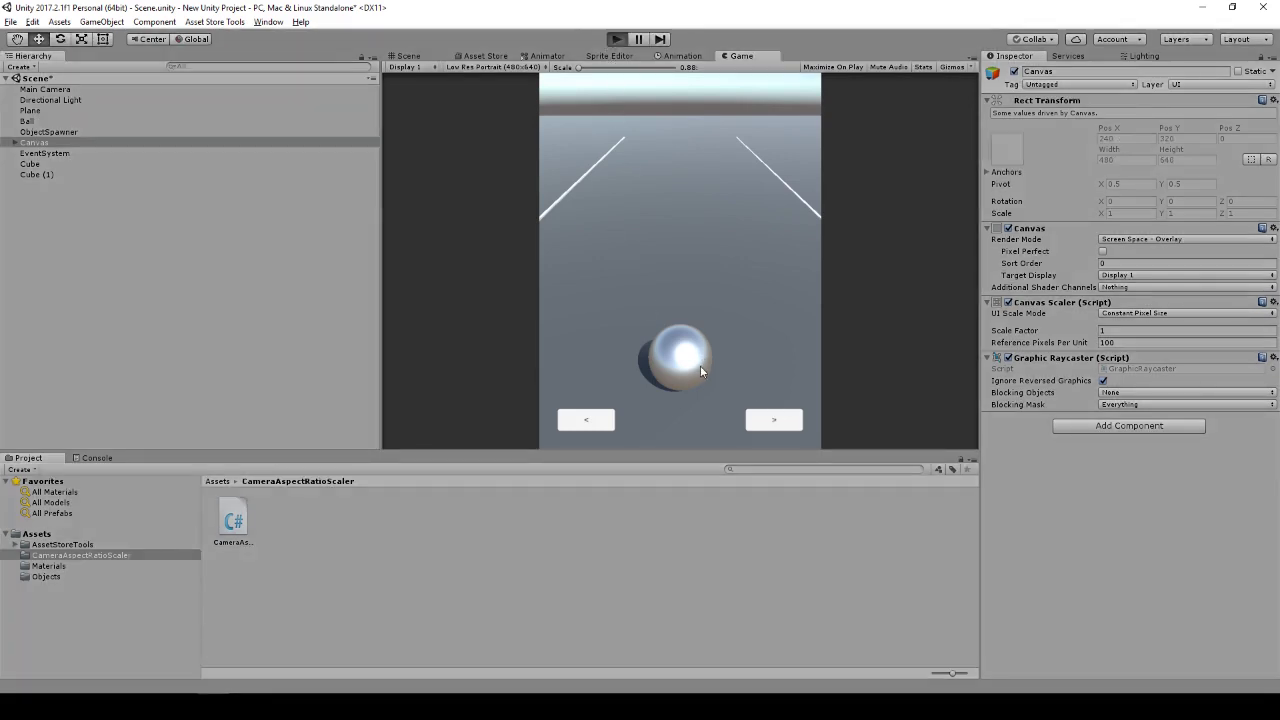
pyautogui.click(588, 424)
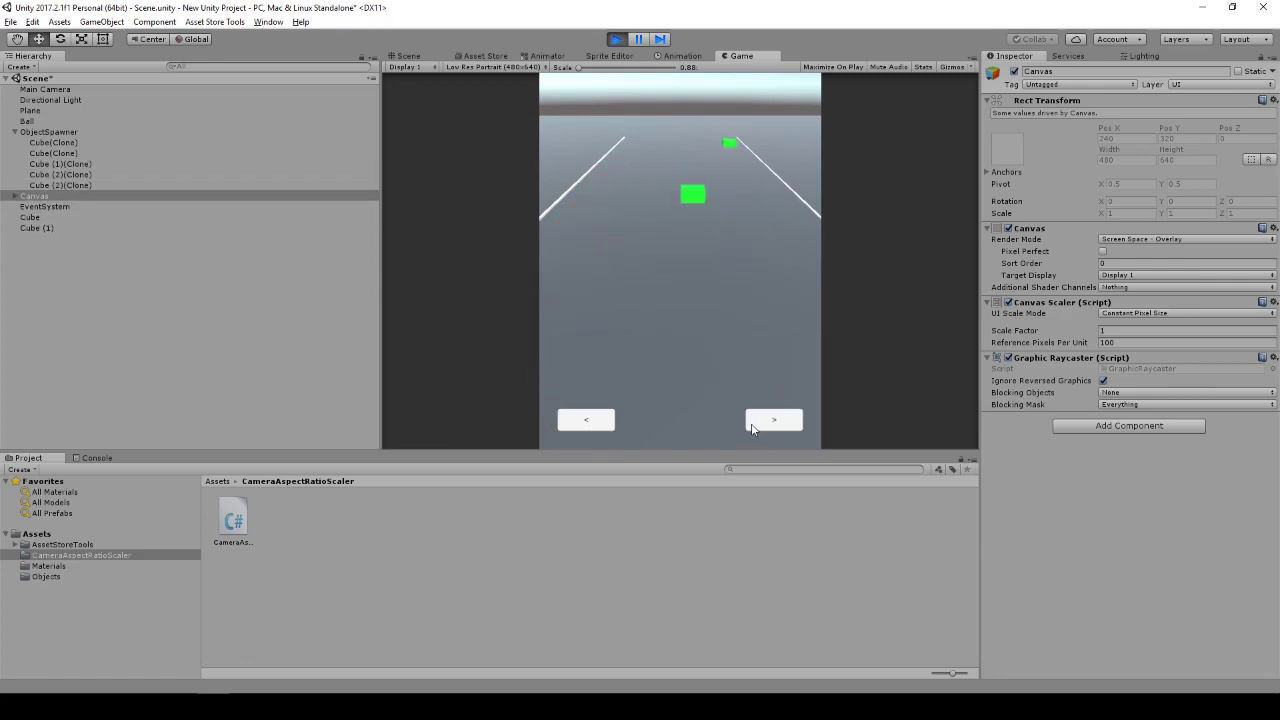
pyautogui.click(617, 40)
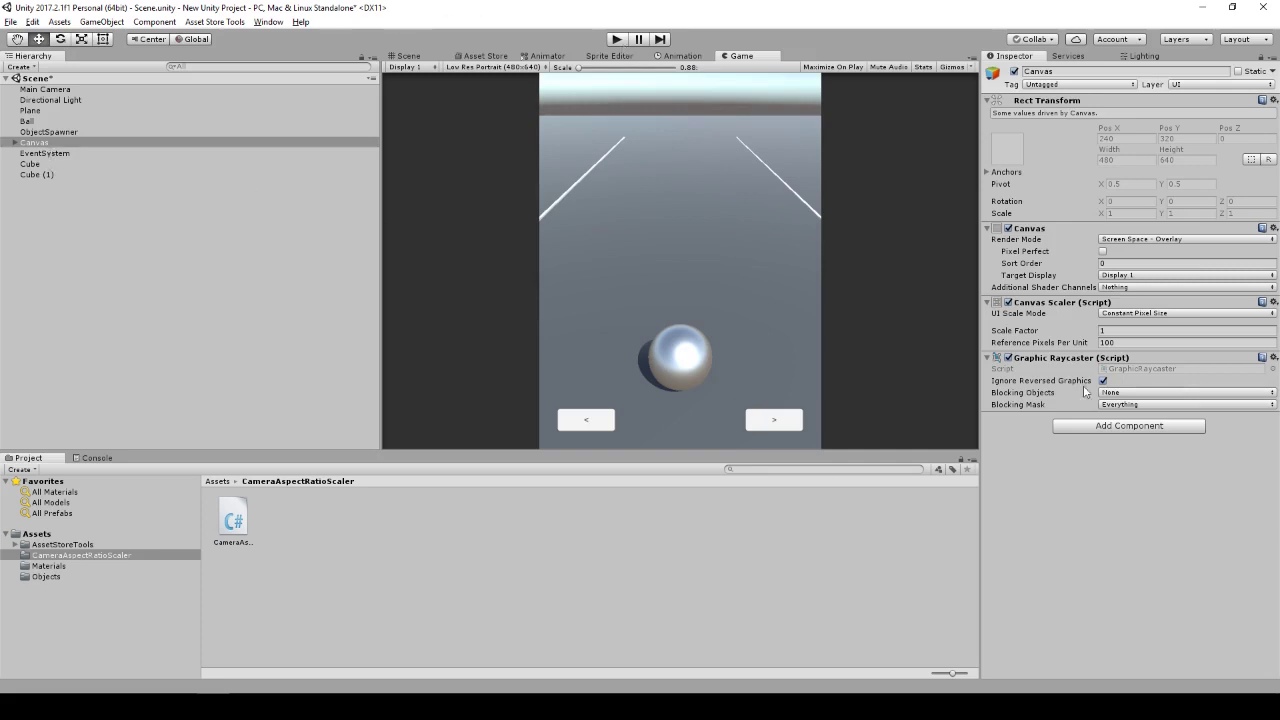
# Step: Set the Canvas Scaler to Scale With Screen Size, 500x500 reference, Match fully on Width
pyautogui.click(30, 143)
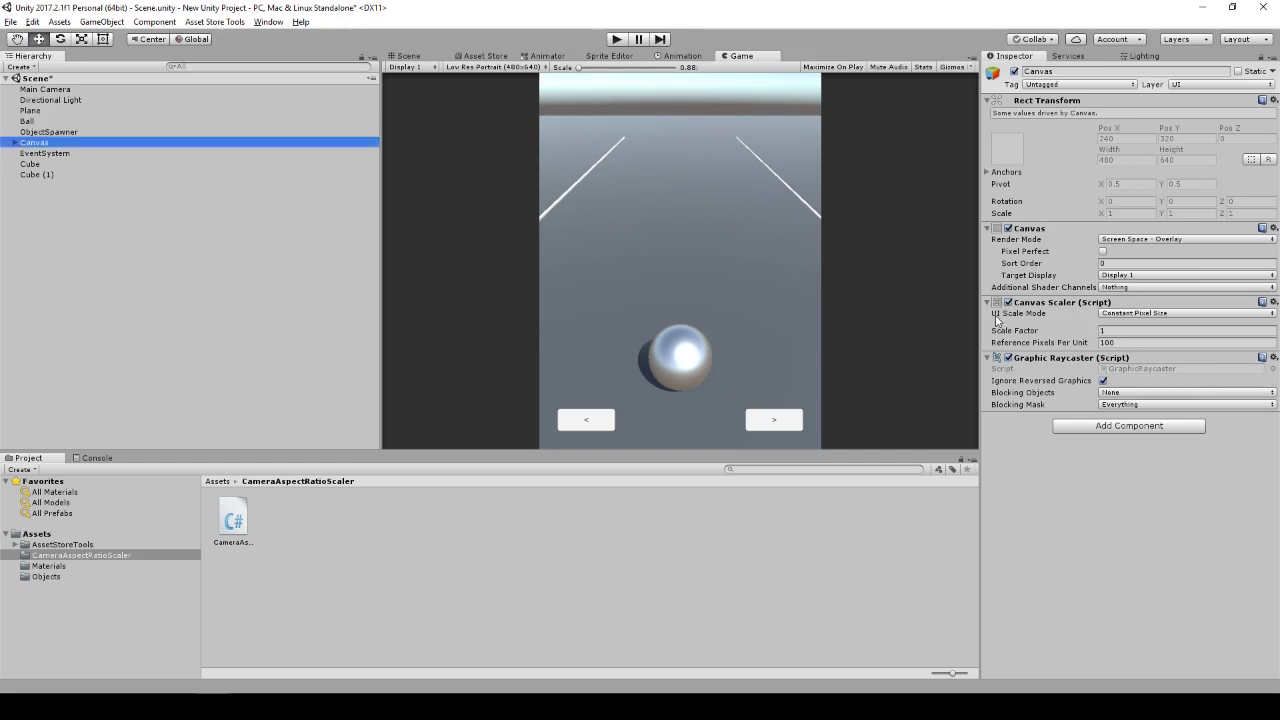
pyautogui.click(1138, 314)
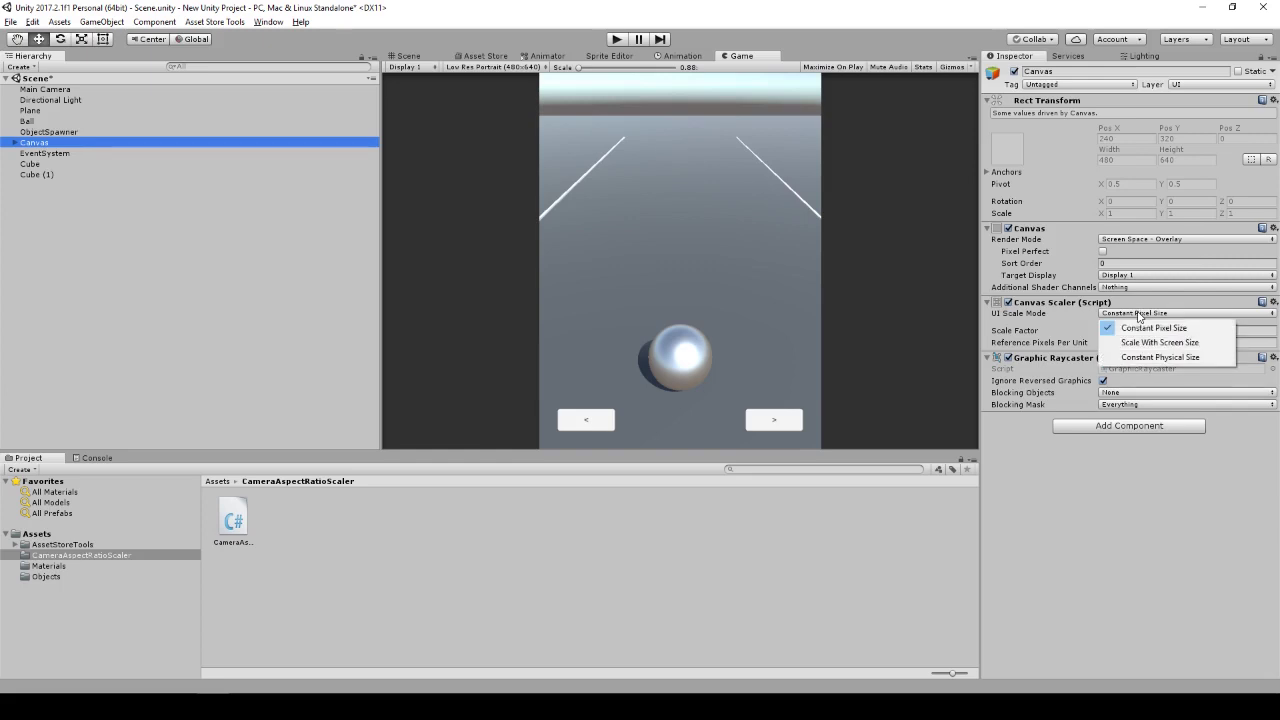
pyautogui.click(1203, 344)
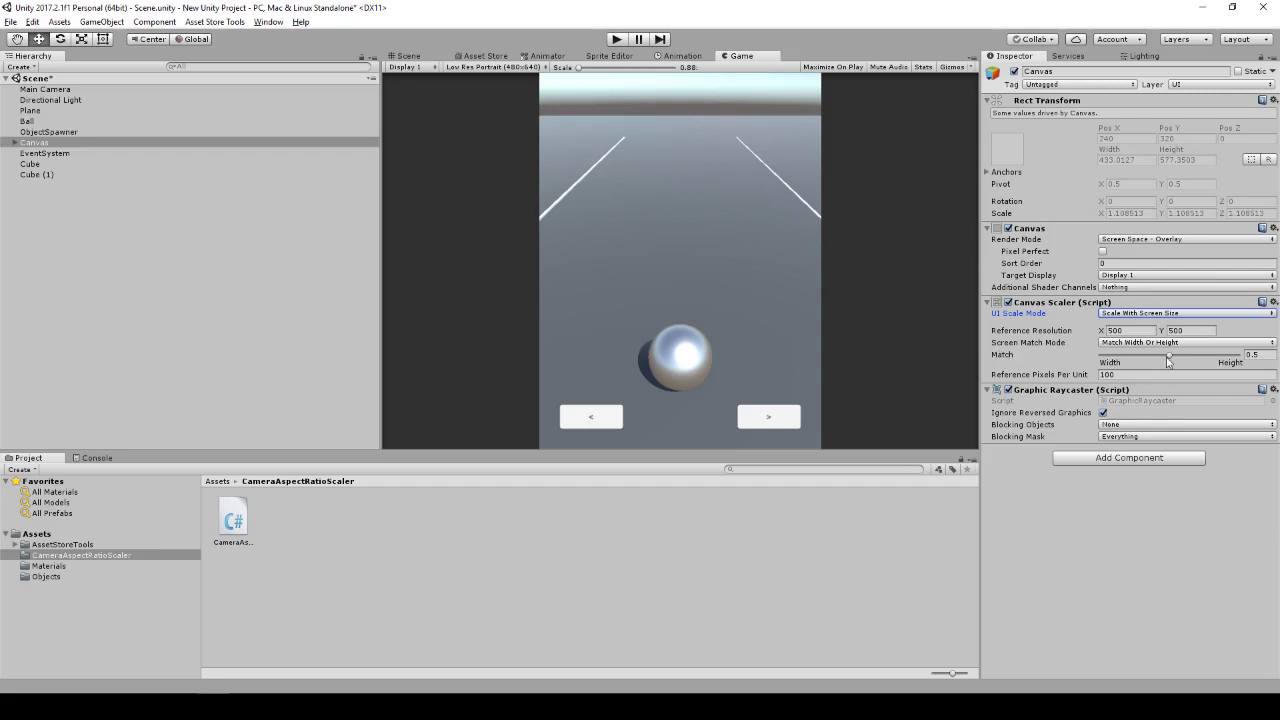
pyautogui.moveTo(1169, 356); pyautogui.dragTo(1098, 357)
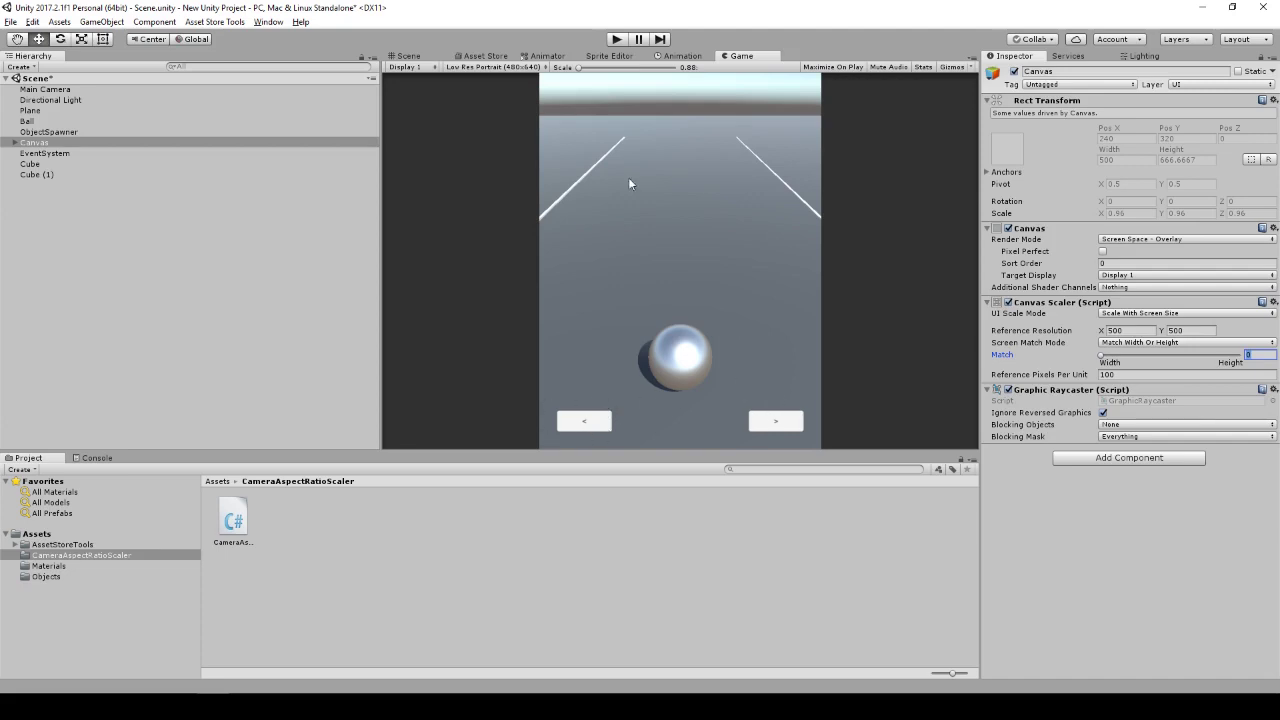
pyautogui.click(505, 66)
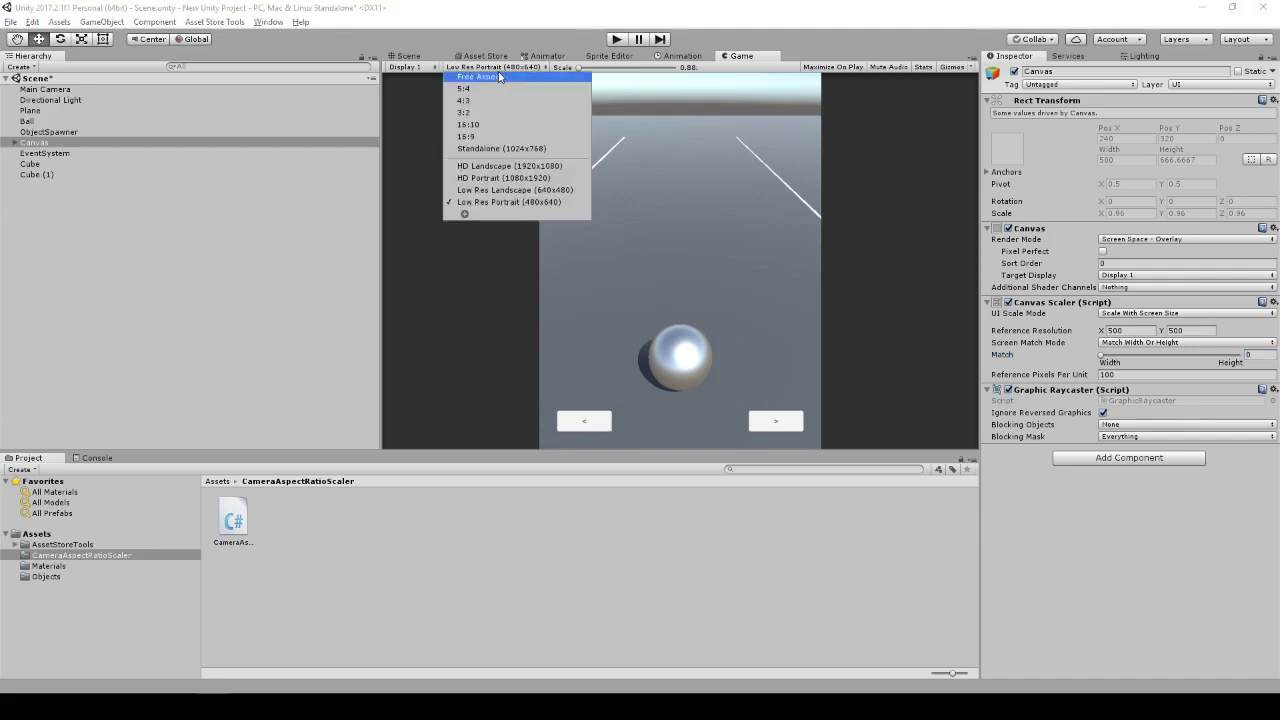
# Step: Float the Game view as its own window, set Free Aspect, and reshape it narrower and taller
pyautogui.click(498, 77)
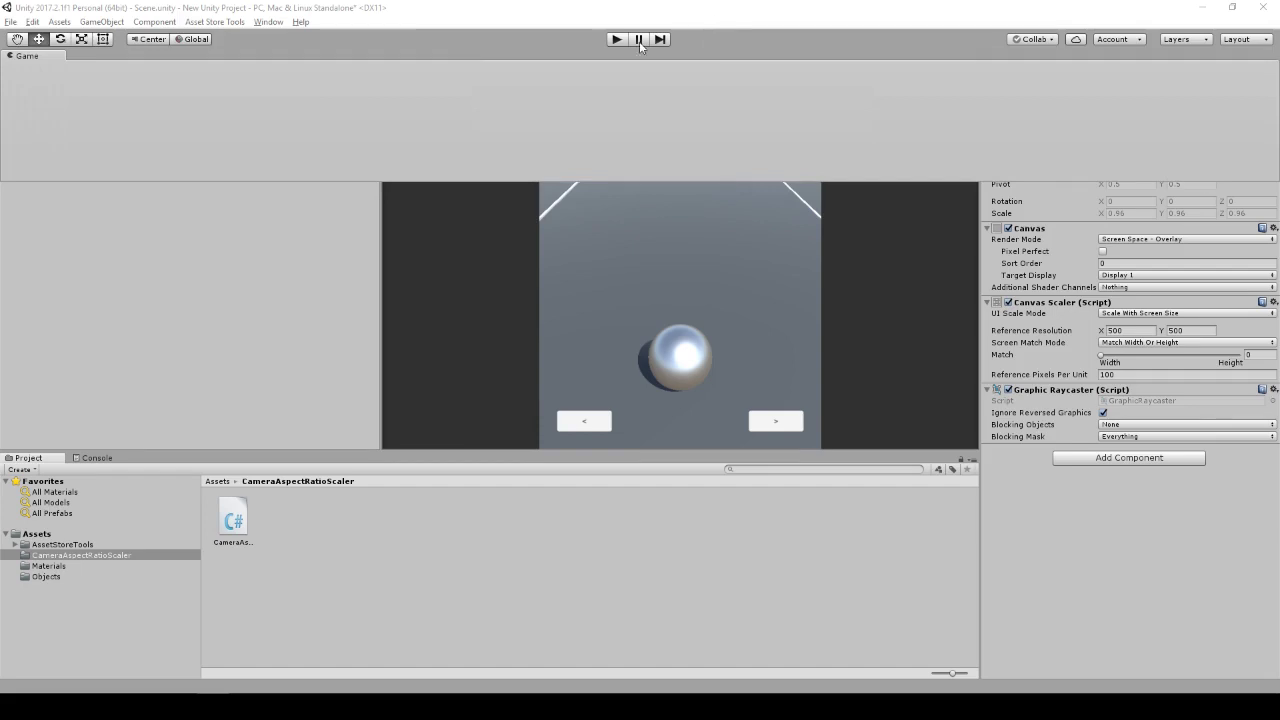
pyautogui.moveTo(546, 66); pyautogui.dragTo(486, 591)
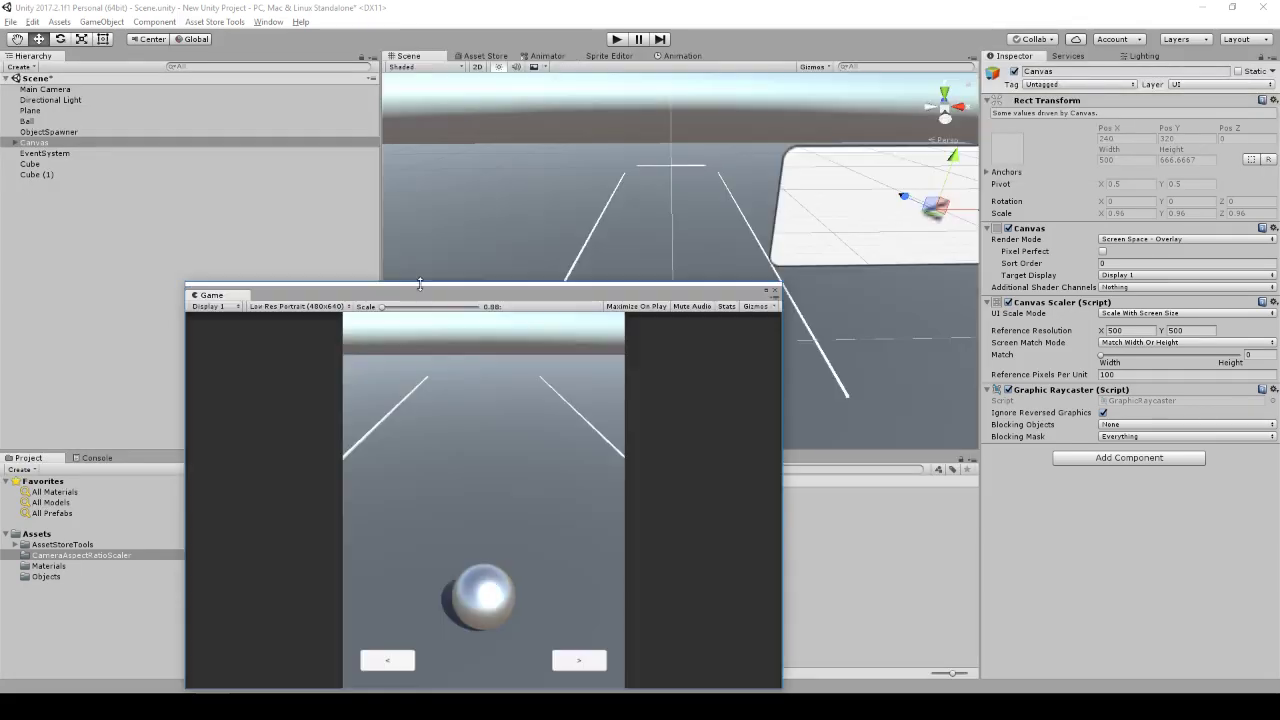
pyautogui.moveTo(420, 284); pyautogui.dragTo(440, 144)
pyautogui.click(300, 165)
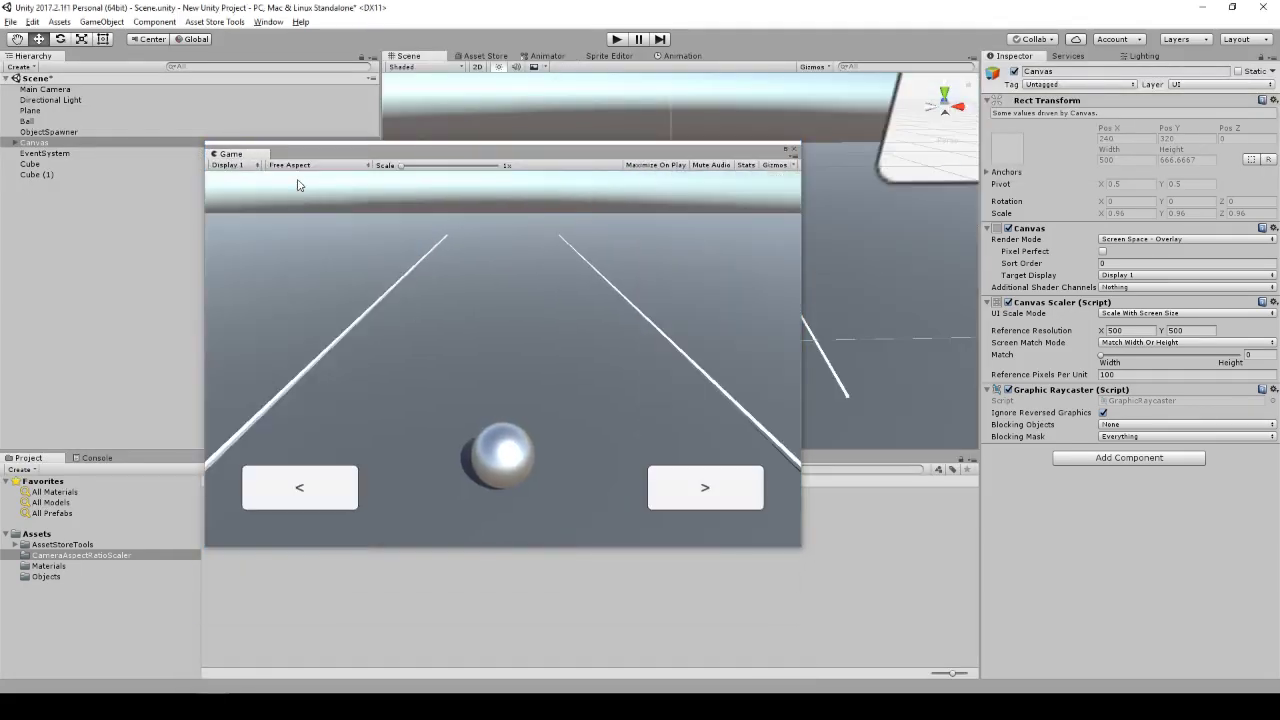
pyautogui.moveTo(599, 157); pyautogui.dragTo(601, 119)
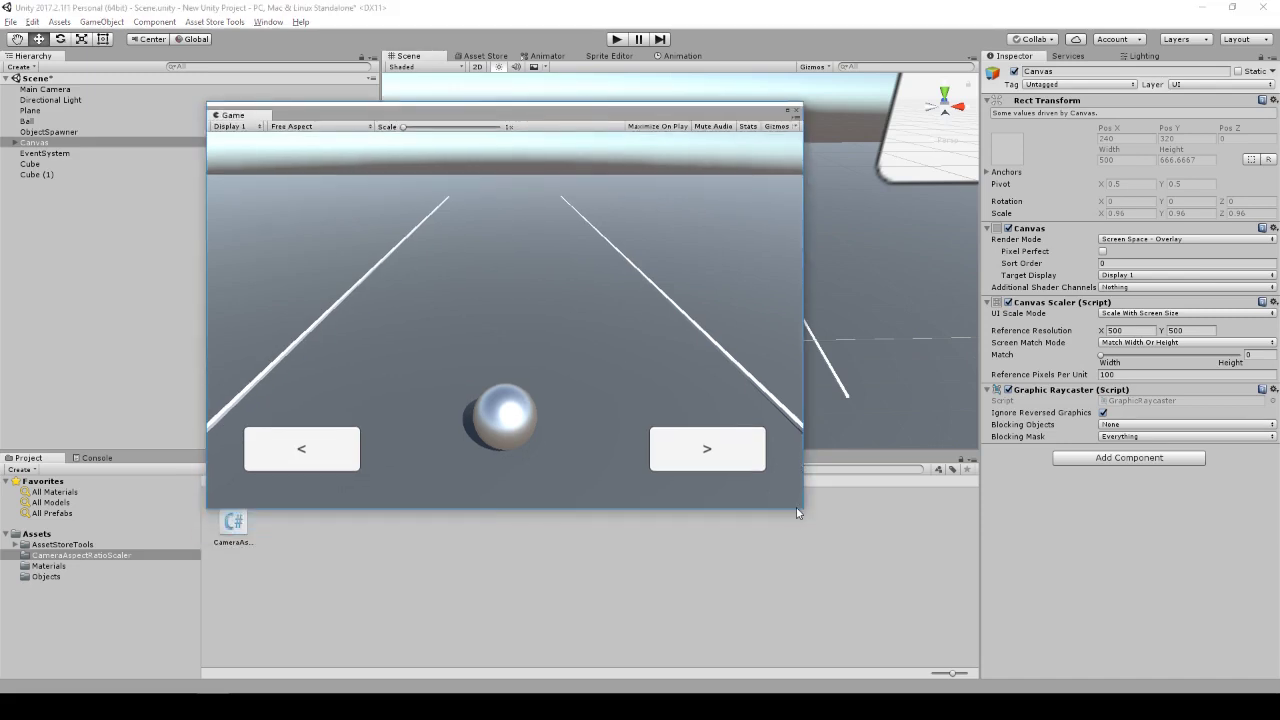
pyautogui.moveTo(799, 512)
pyautogui.mouseDown()
pyautogui.moveTo(451, 541)
pyautogui.moveTo(818, 467)
pyautogui.moveTo(914, 416)
pyautogui.moveTo(688, 561)
pyautogui.mouseUp()
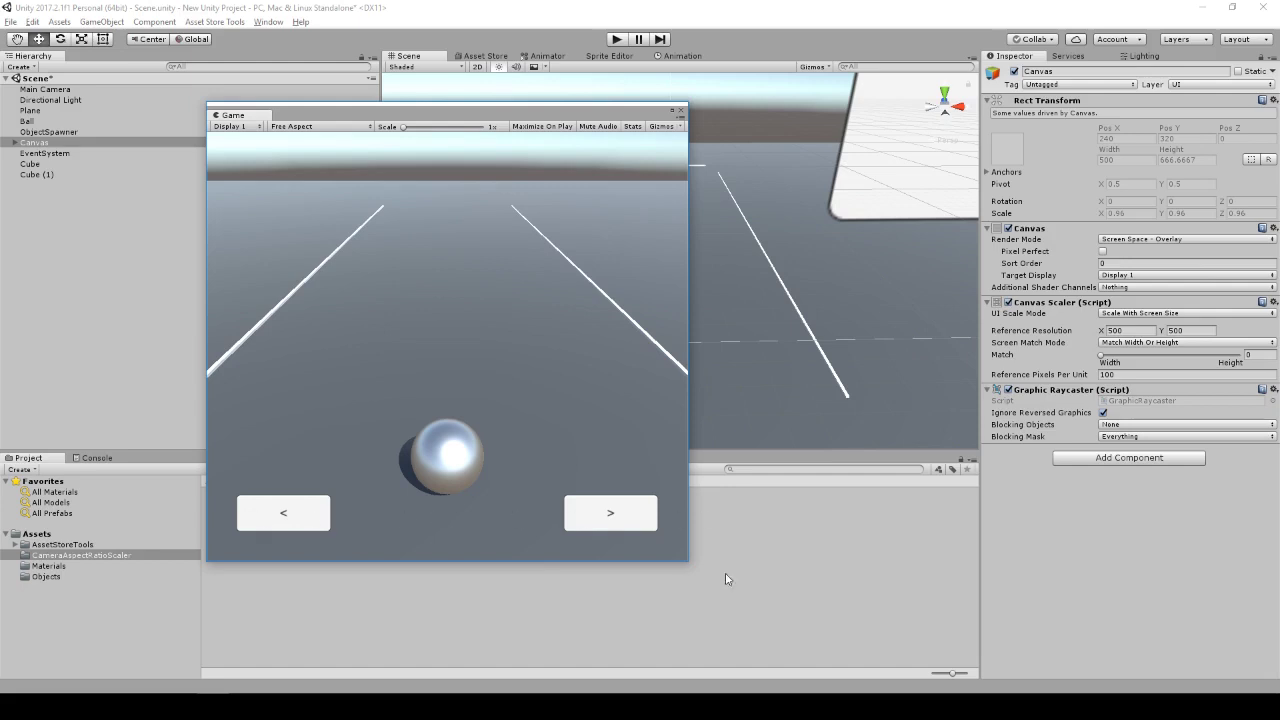
# Step: Try the Canvas match at full Height across resized previews, then enter a Match value of 0.5
pyautogui.moveTo(688, 565); pyautogui.dragTo(496, 486)
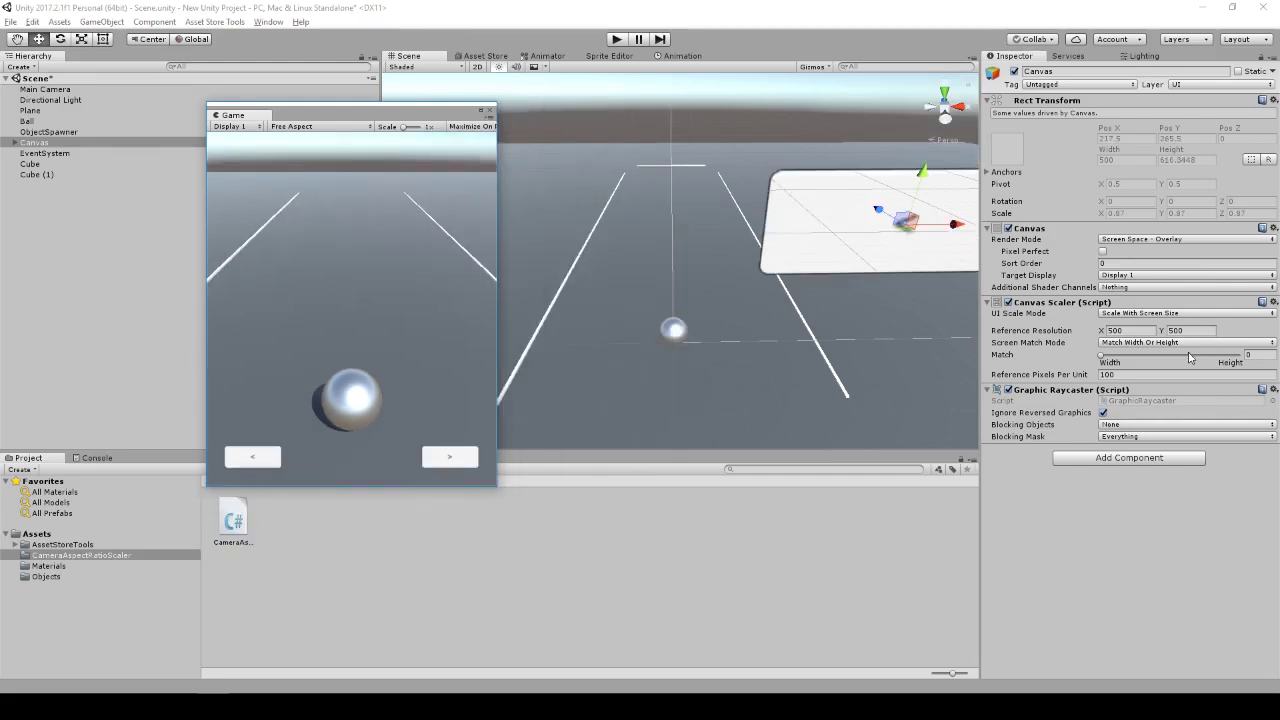
pyautogui.moveTo(1101, 358); pyautogui.dragTo(1239, 356)
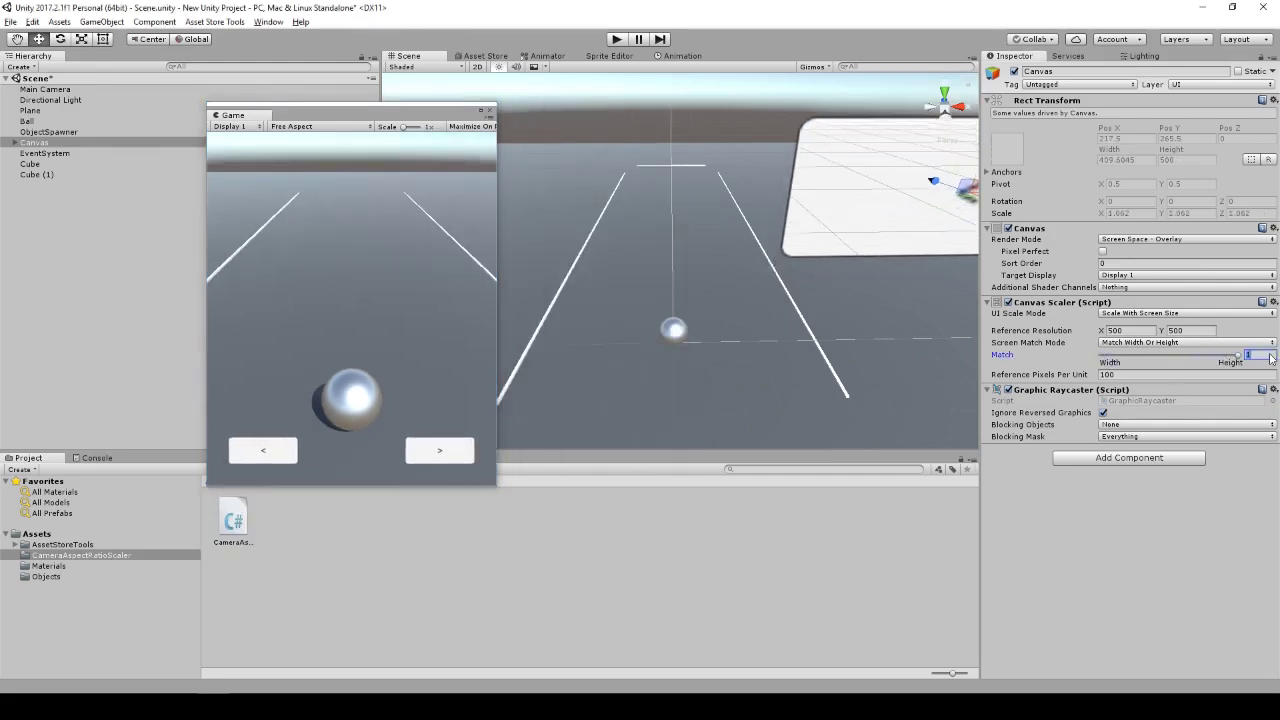
pyautogui.moveTo(497, 486)
pyautogui.mouseDown()
pyautogui.moveTo(713, 338)
pyautogui.moveTo(672, 577)
pyautogui.moveTo(382, 541)
pyautogui.mouseUp()
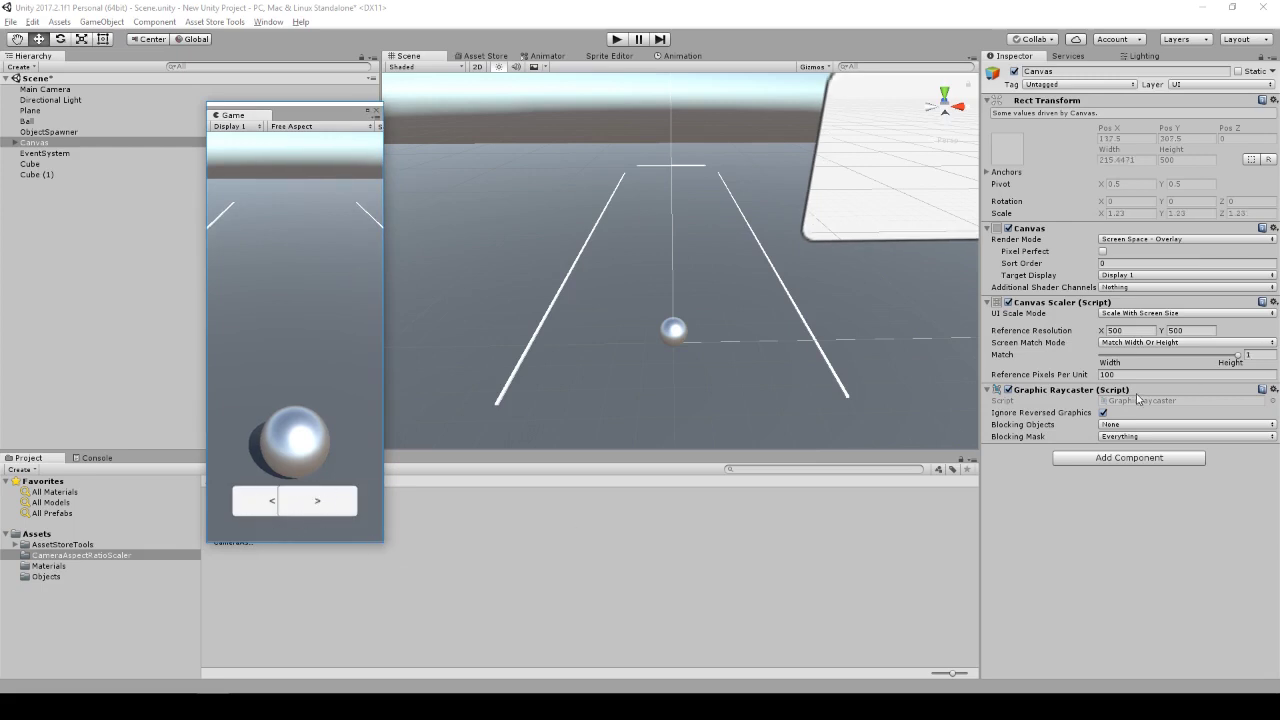
pyautogui.click(1271, 355)
pyautogui.write('0.5')
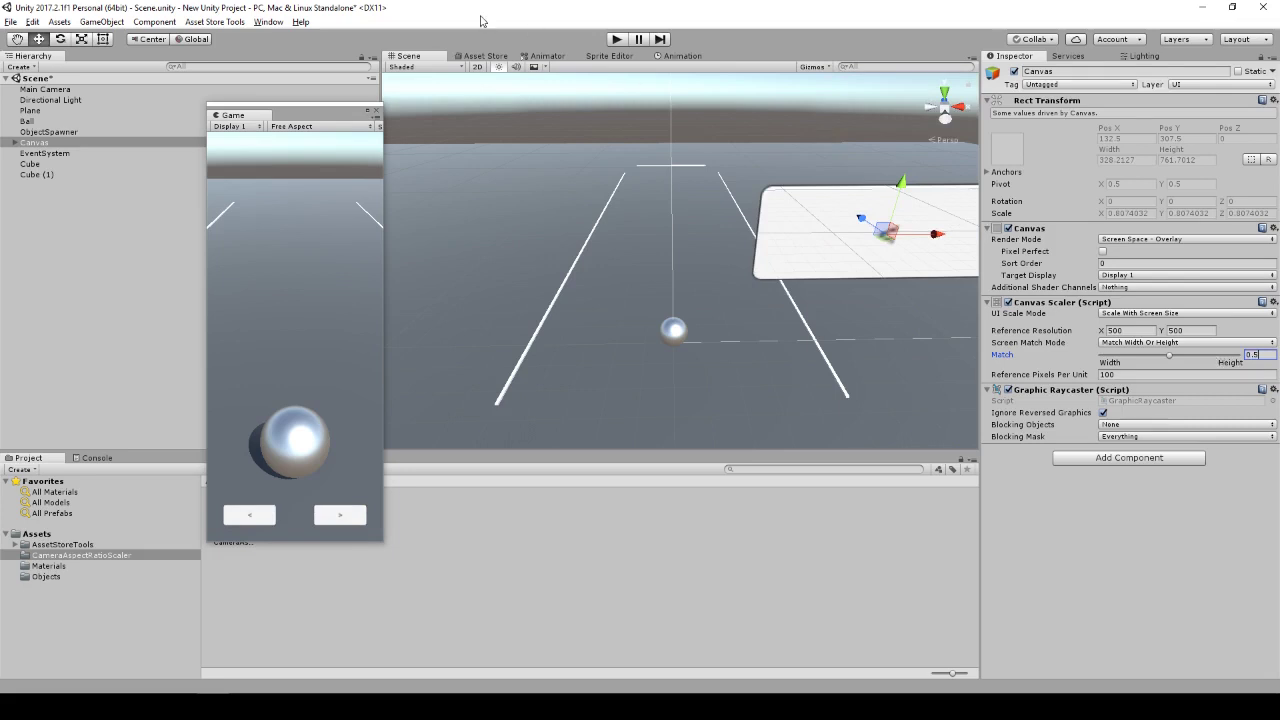
# Step: Dock the Game view and cycle HD Landscape, Low Res Landscape, HD Portrait, ending at Low Res Portrait
pyautogui.moveTo(232, 115); pyautogui.dragTo(742, 60)
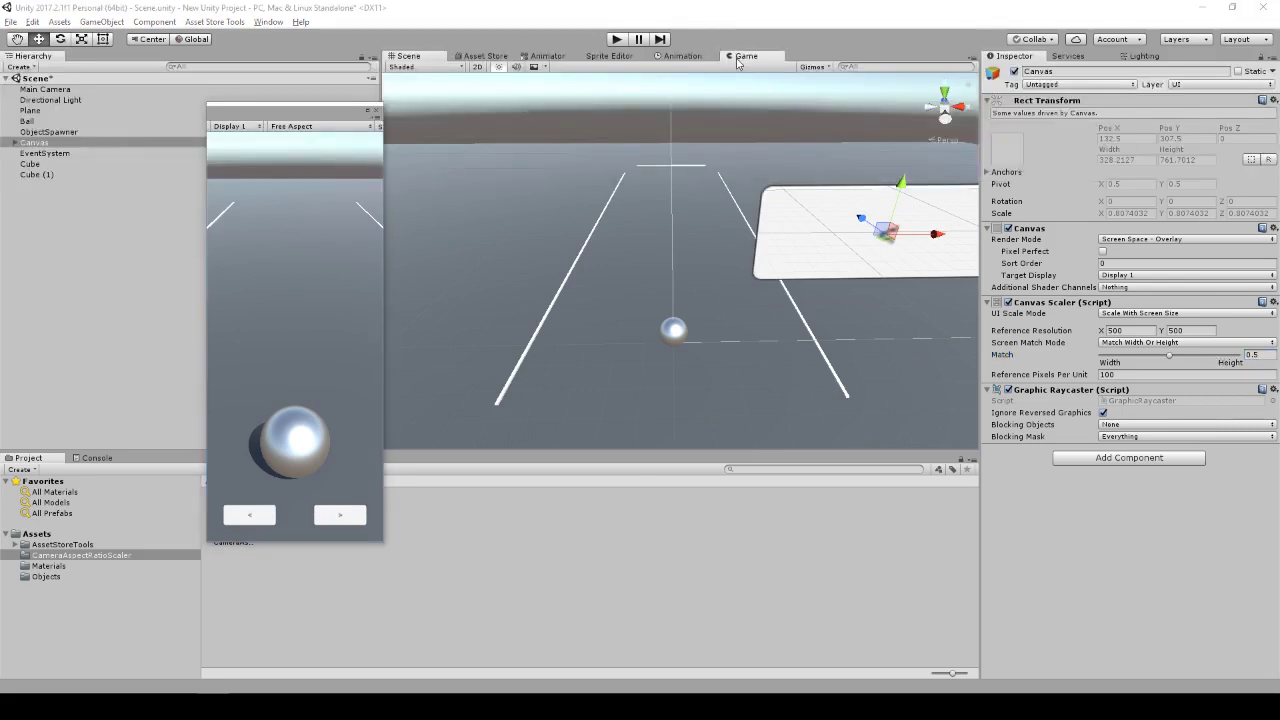
pyautogui.click(492, 67)
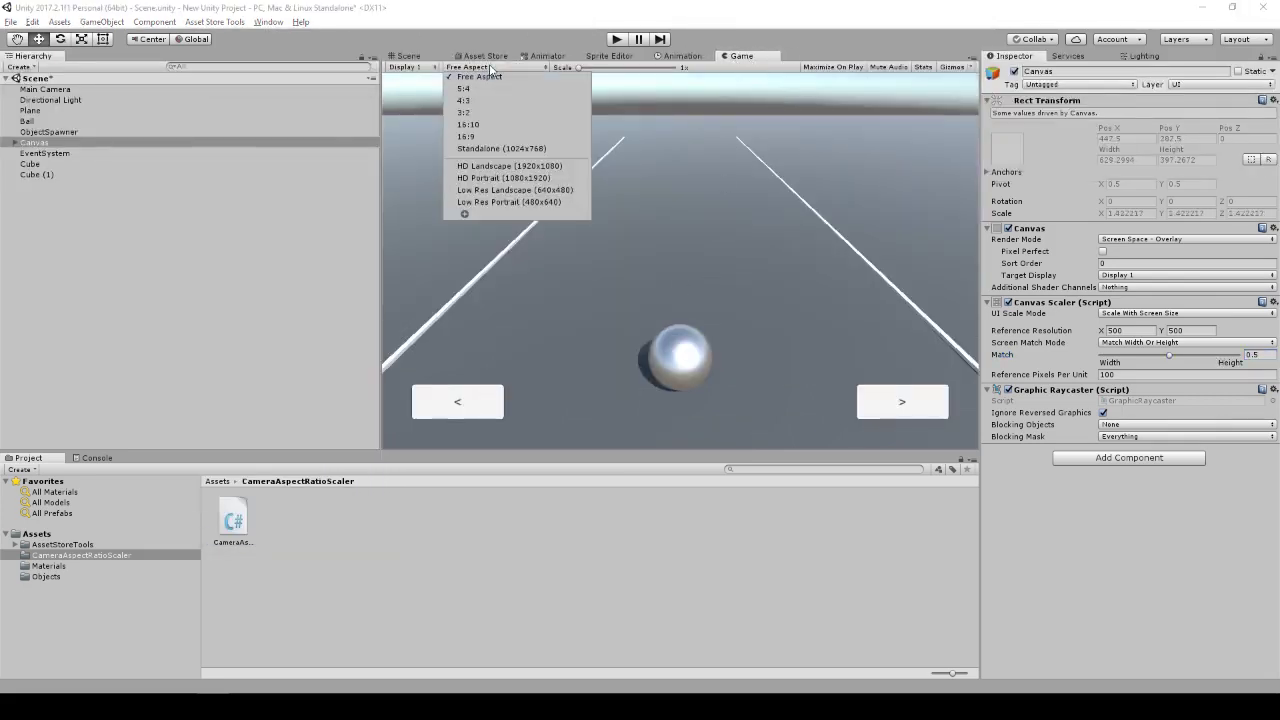
pyautogui.click(505, 177)
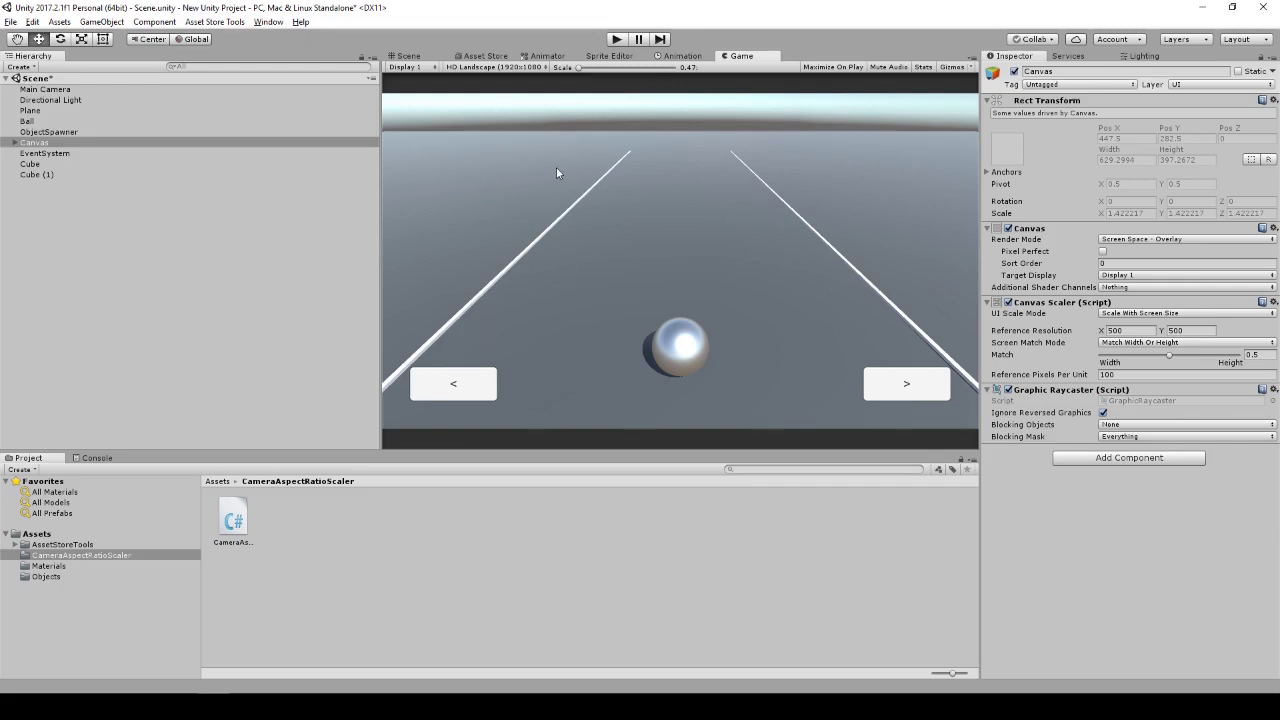
pyautogui.click(495, 67)
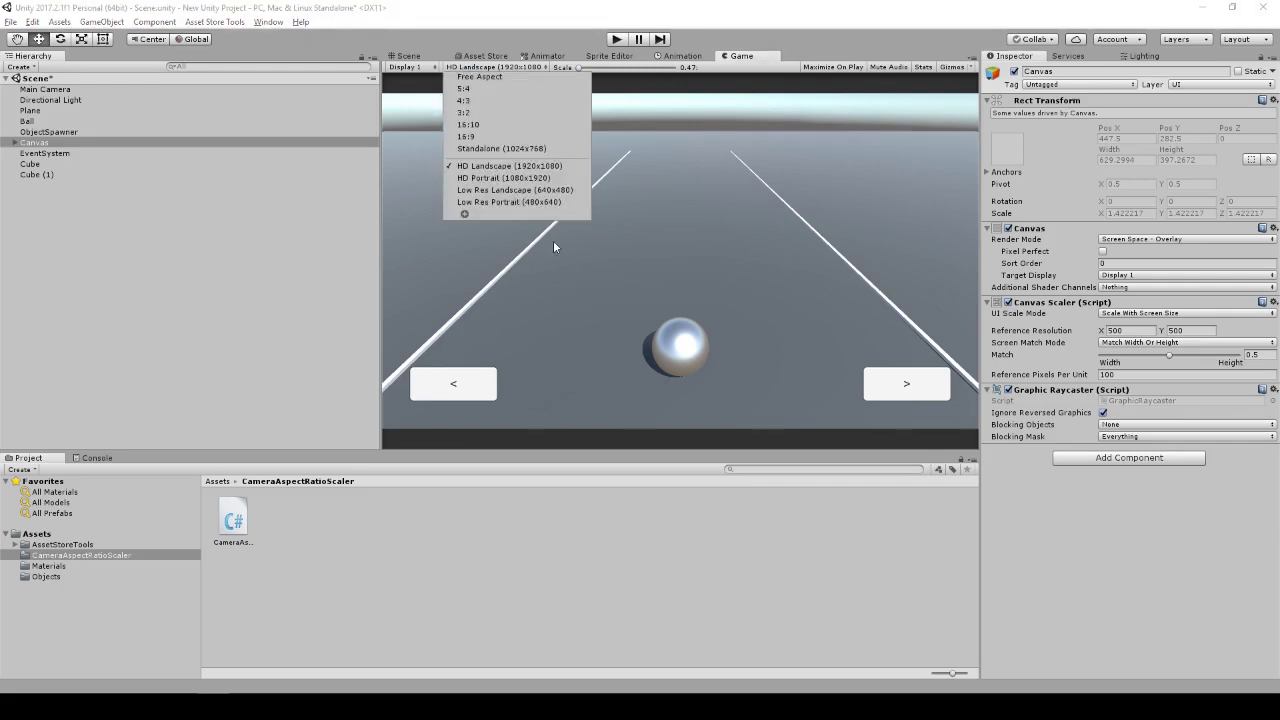
pyautogui.click(505, 199)
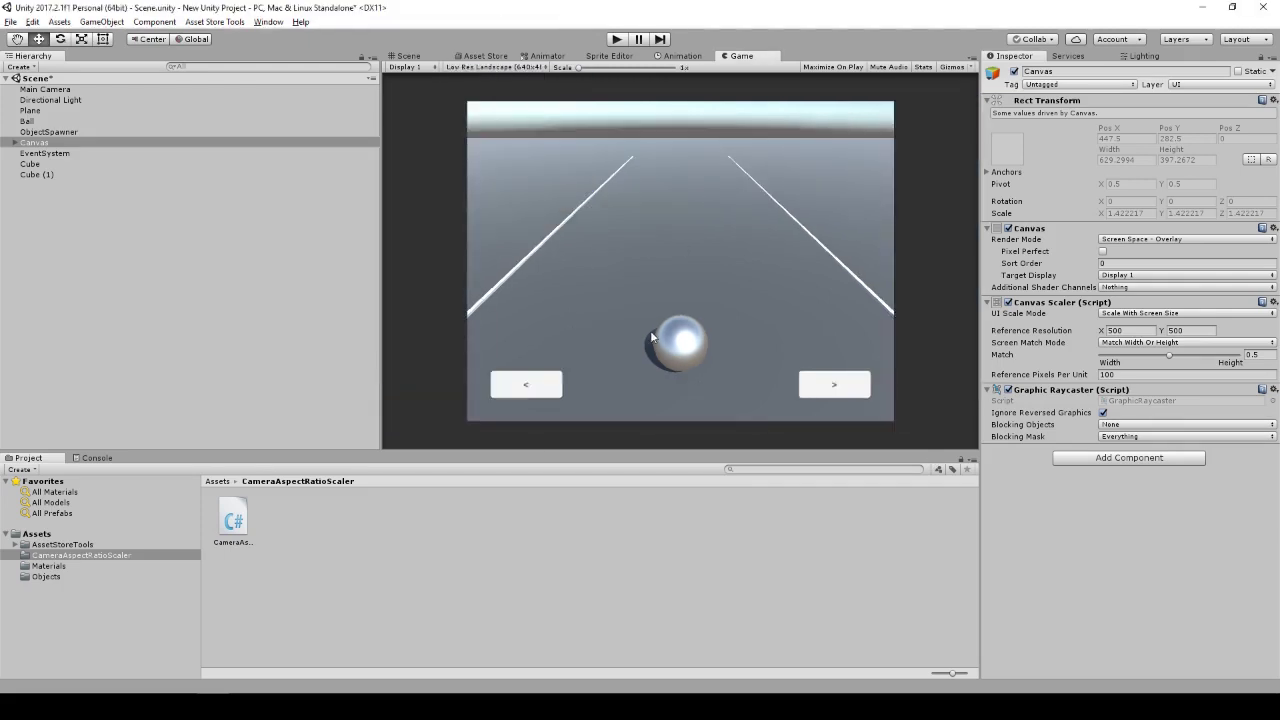
pyautogui.click(495, 67)
pyautogui.click(491, 180)
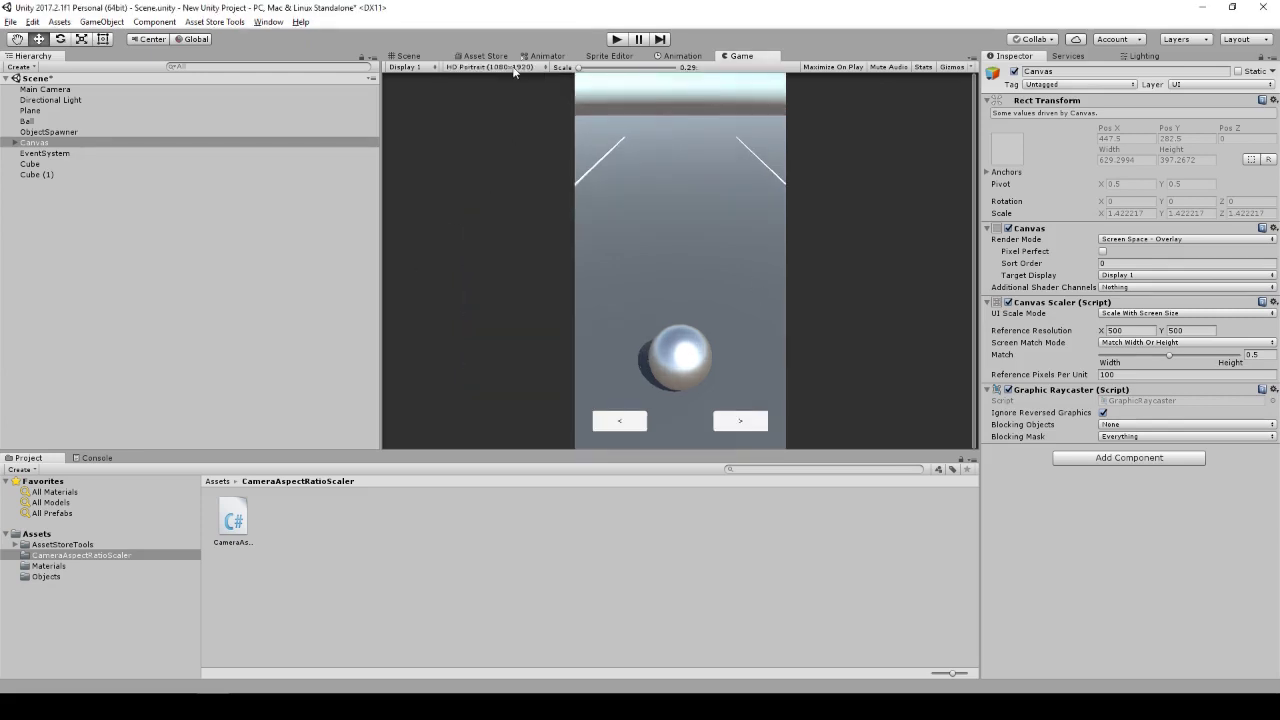
pyautogui.click(514, 69)
pyautogui.click(489, 207)
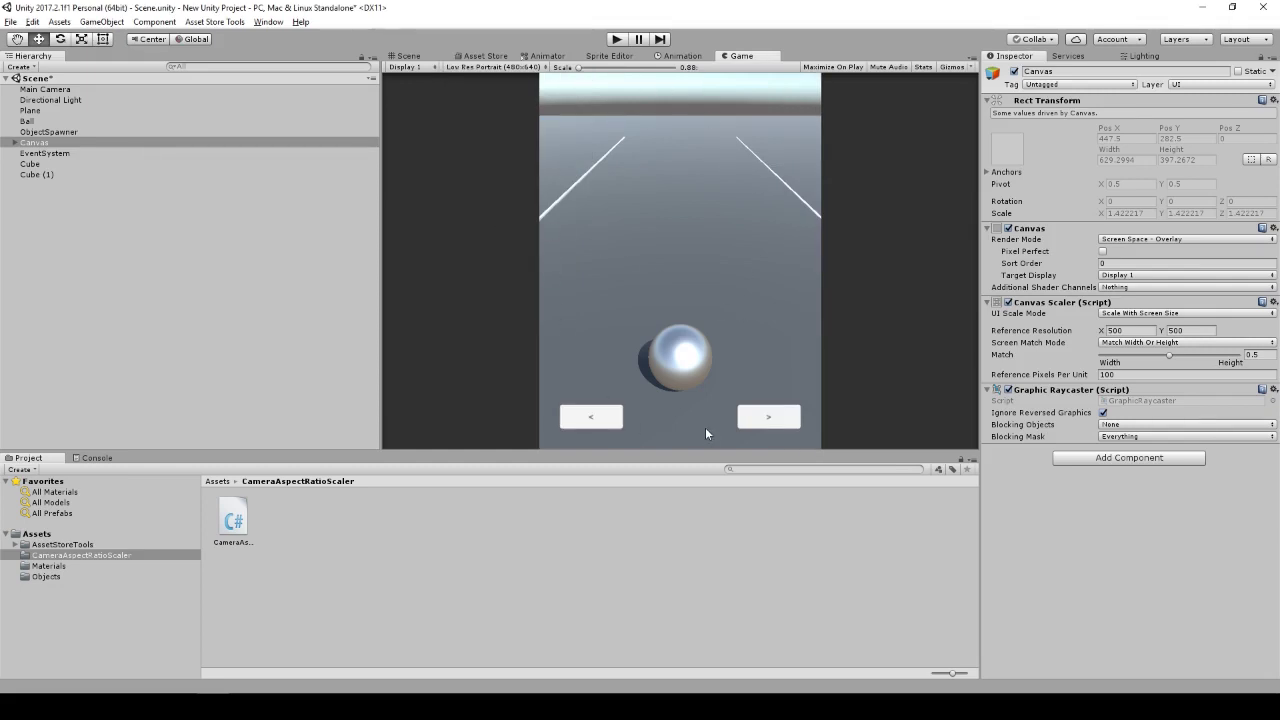
# Step: Drag the CameraAspectRatioScaler.cs script from the Project panel onto Main Camera
pyautogui.click(45, 89)
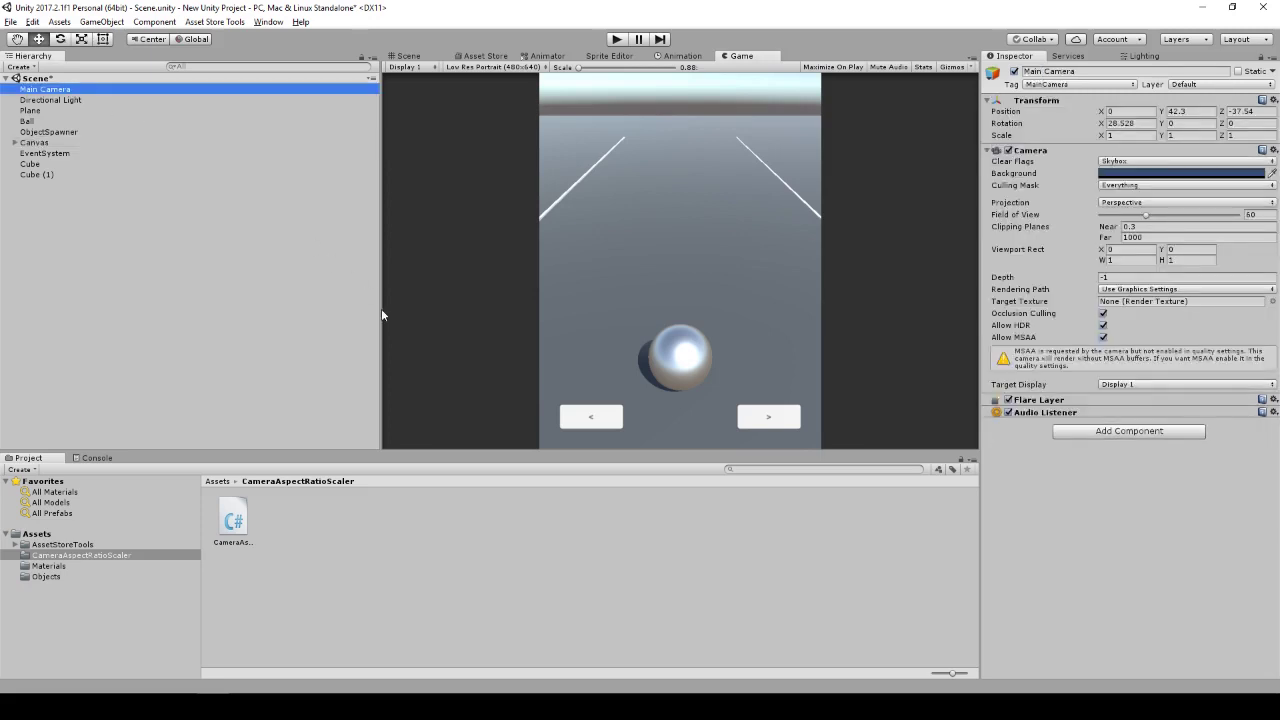
pyautogui.click(234, 522)
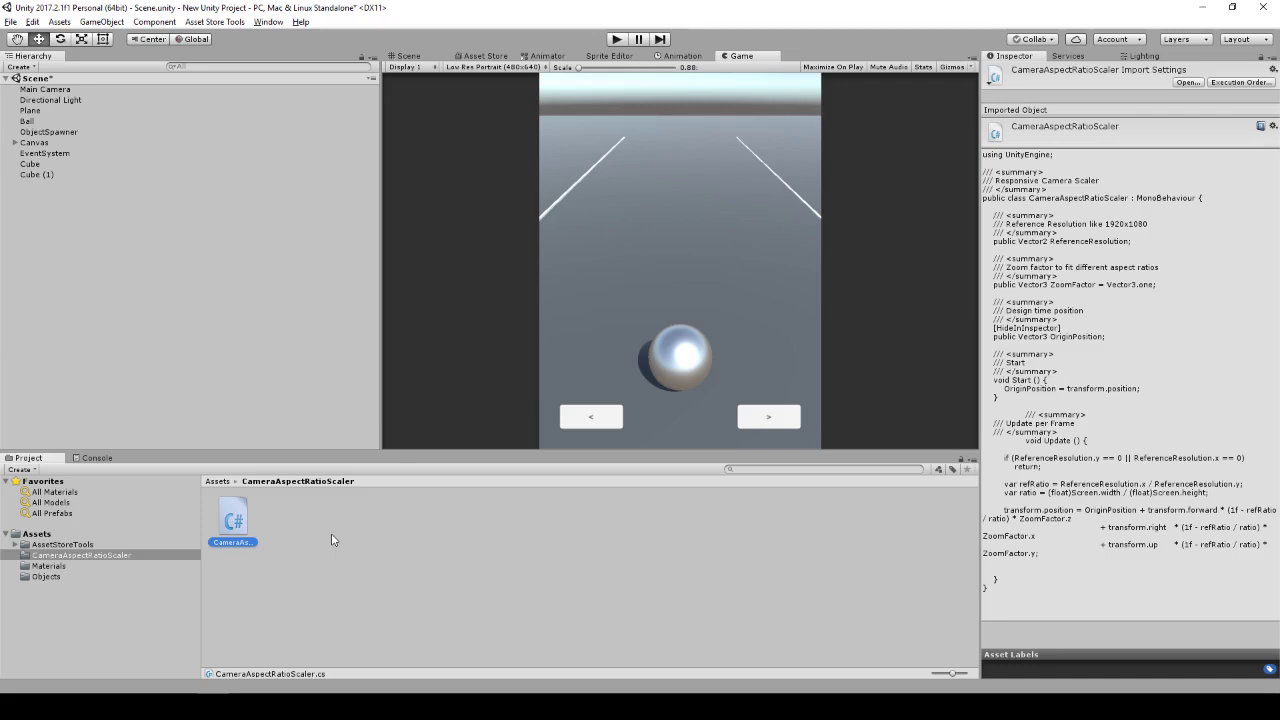
pyautogui.moveTo(233, 520); pyautogui.dragTo(50, 88)
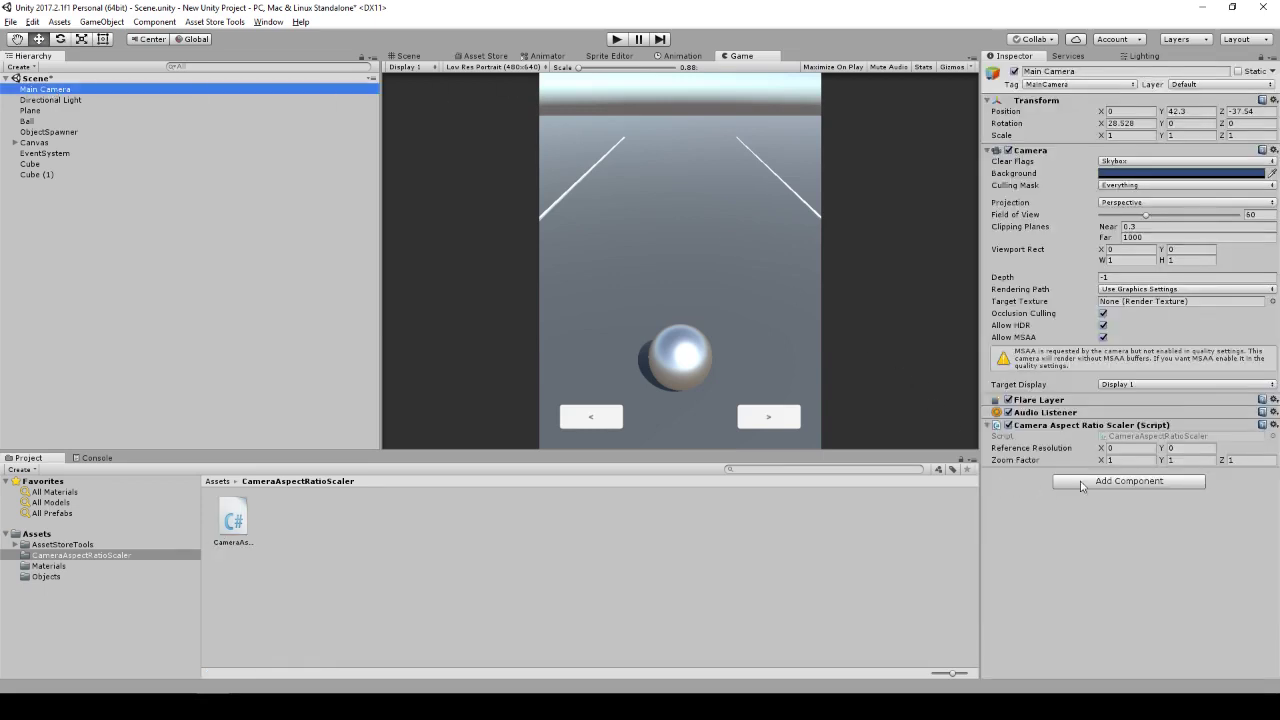
# Step: Preview at HD Landscape and set the scaler's Reference Resolution to 1920 × 1080
pyautogui.click(490, 67)
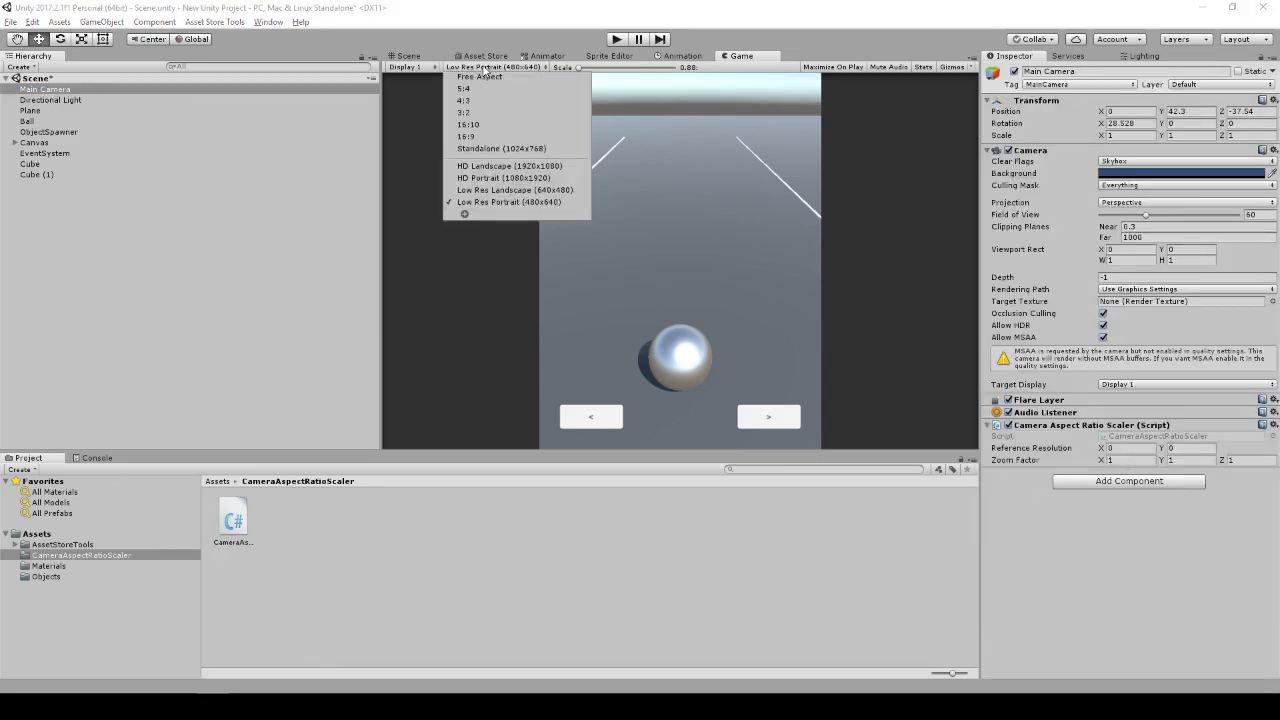
pyautogui.click(505, 168)
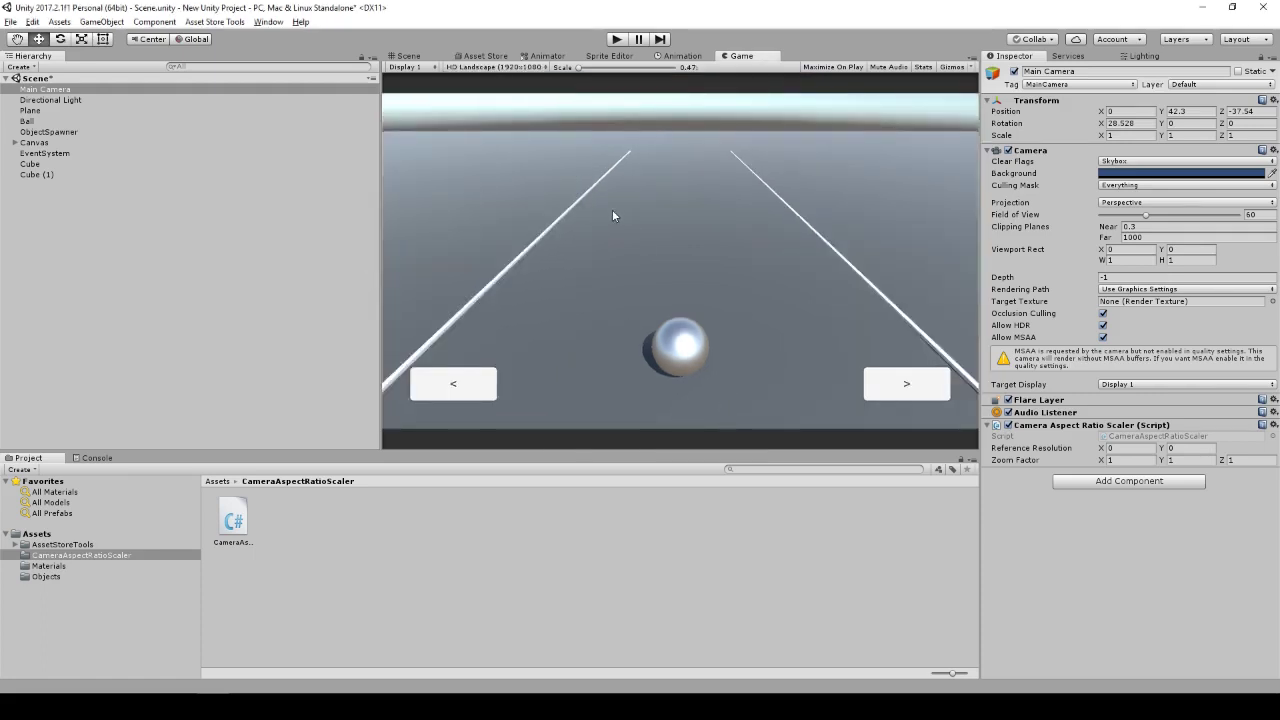
pyautogui.click(1144, 453)
pyautogui.write('80')
pyautogui.press('Tab')
pyautogui.write('89')
pyautogui.hotkey('shift', 'Tab')
pyautogui.write('1920')
# Step: Play-test the lane buttons, moving the ball right then left, and stop
pyautogui.click(615, 42)
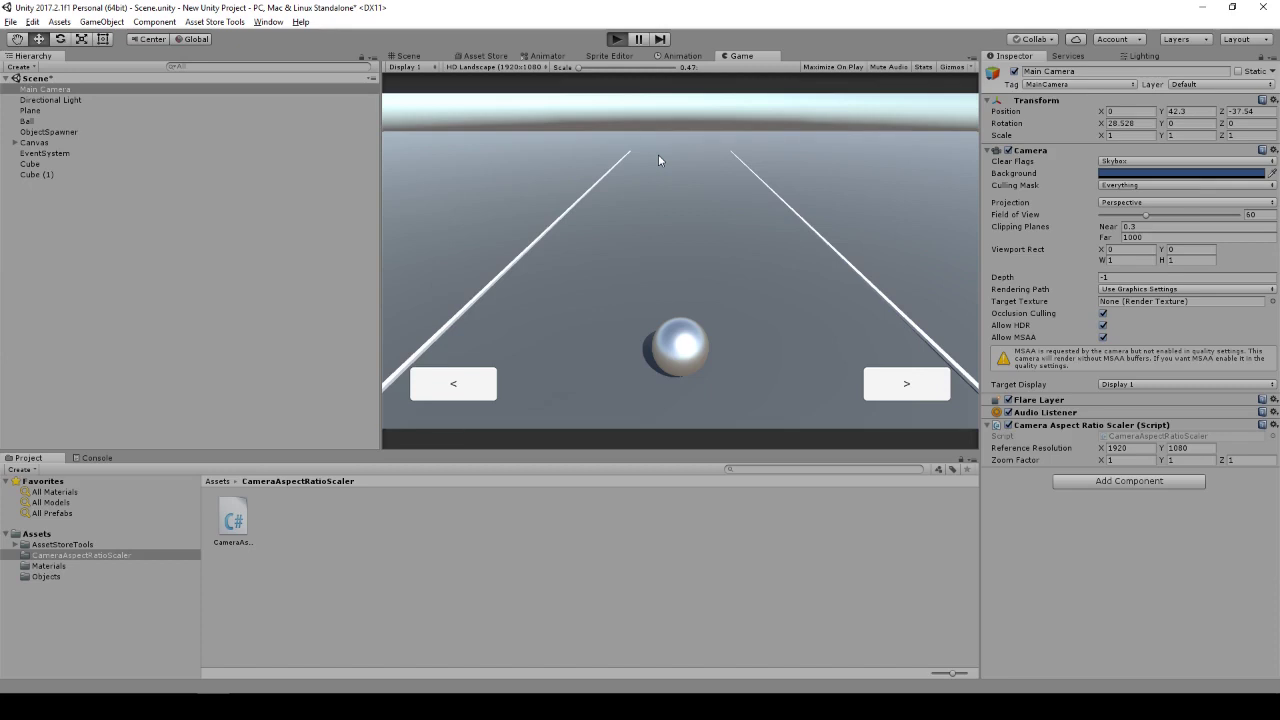
pyautogui.click(906, 387)
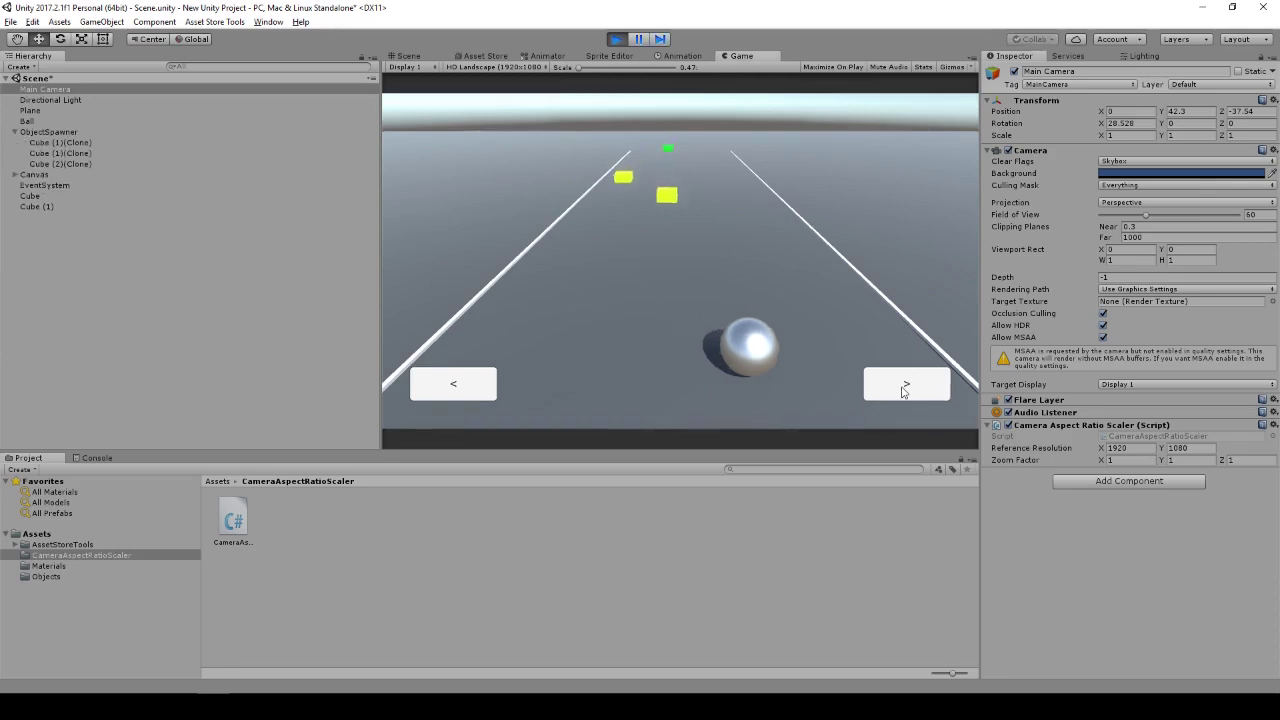
pyautogui.click(450, 388)
pyautogui.click(450, 388)
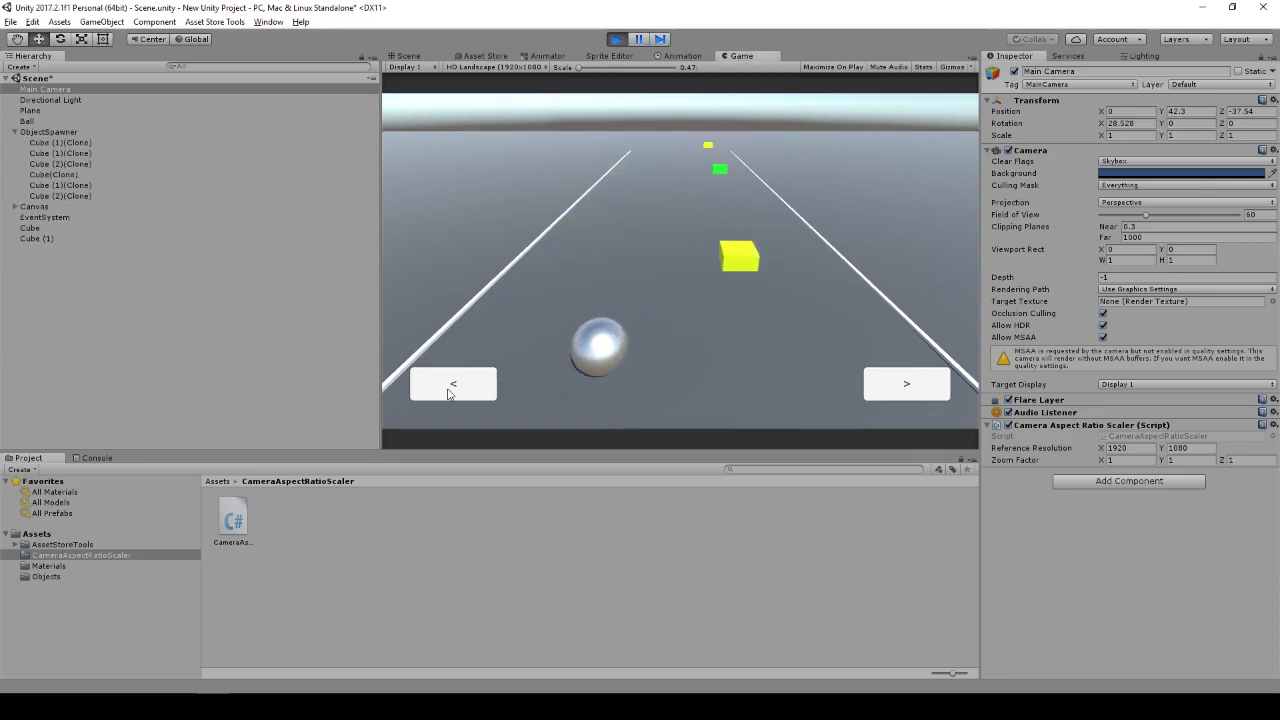
pyautogui.click(615, 39)
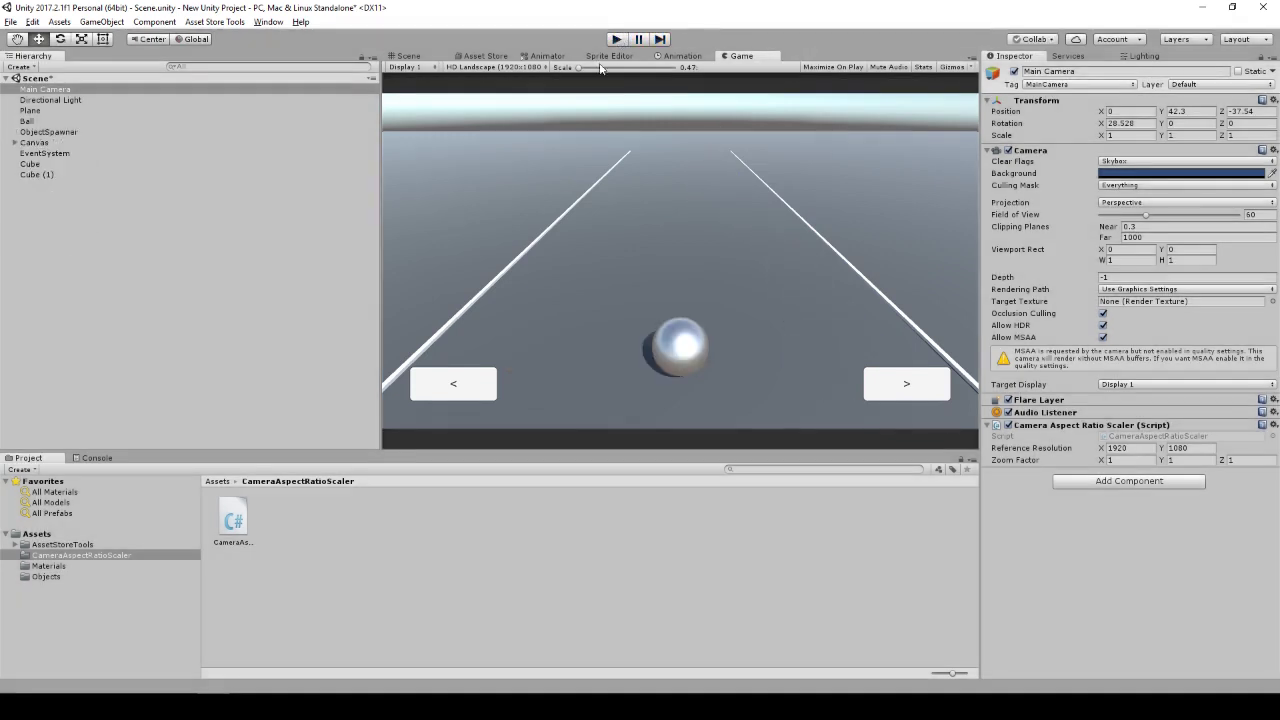
# Step: Switch the preview to HD Portrait and start the game, moving the ball one lane right
pyautogui.click(477, 65)
pyautogui.click(515, 182)
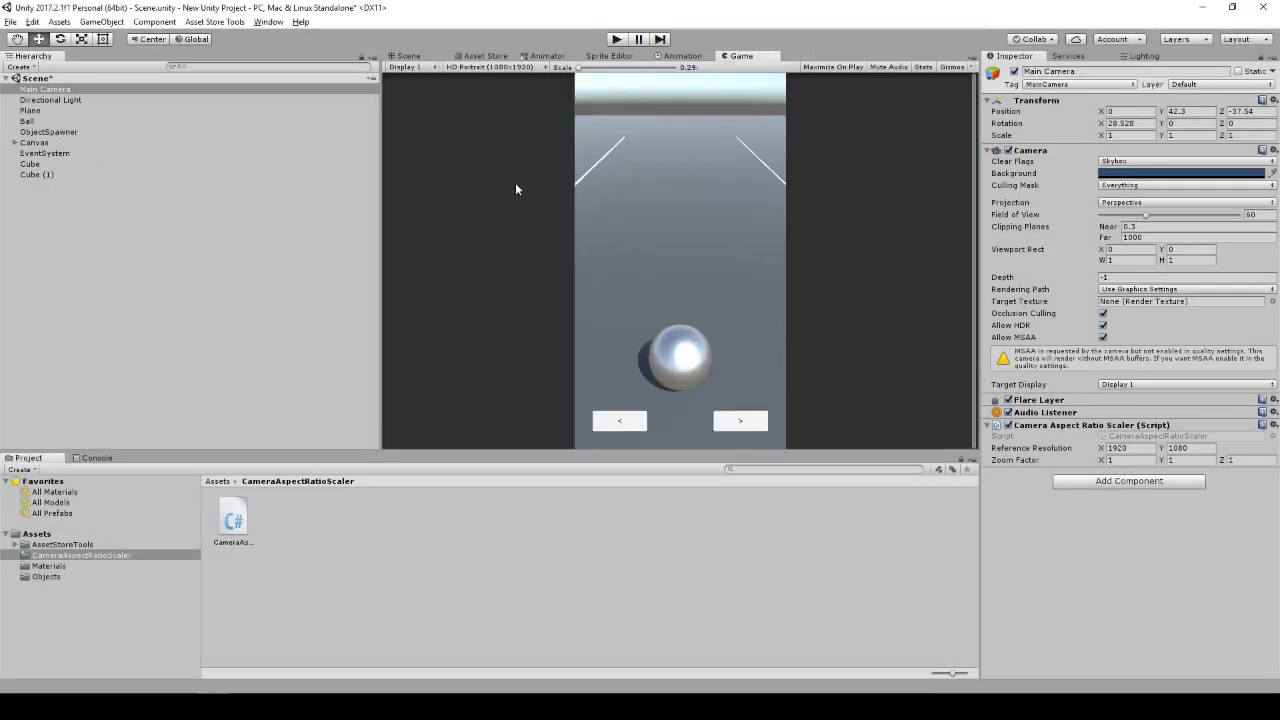
pyautogui.click(615, 39)
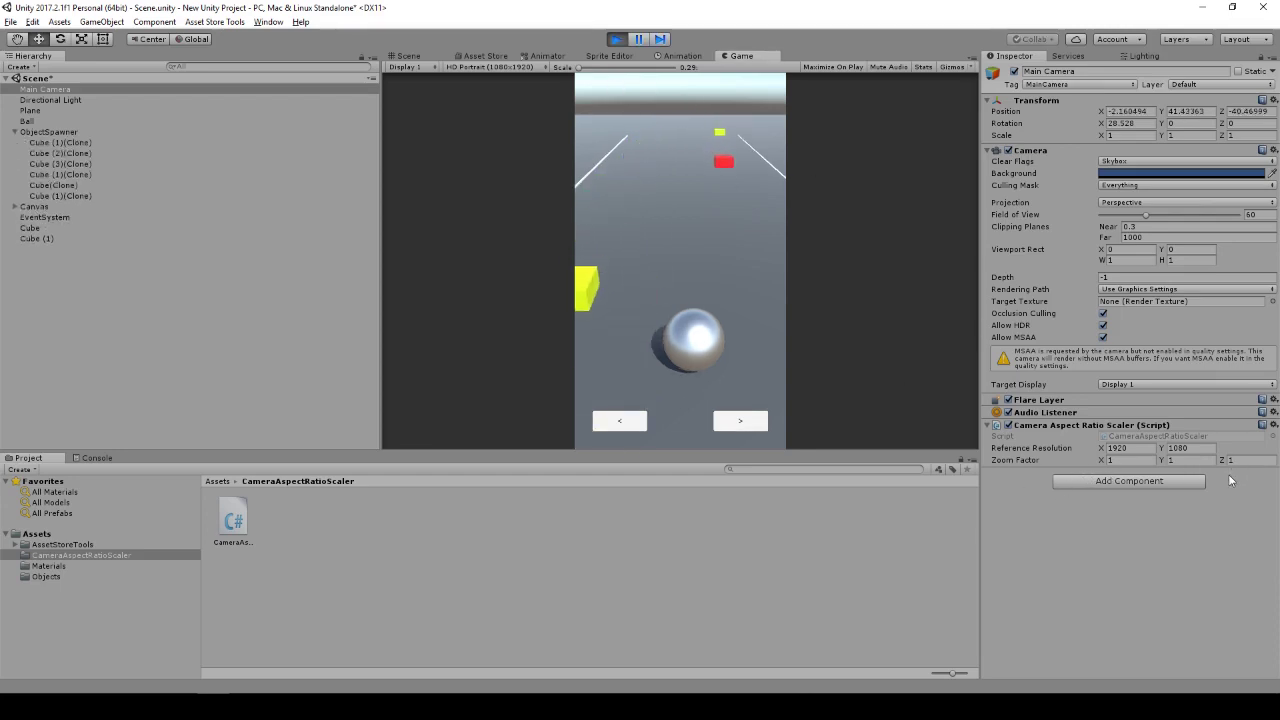
pyautogui.click(737, 422)
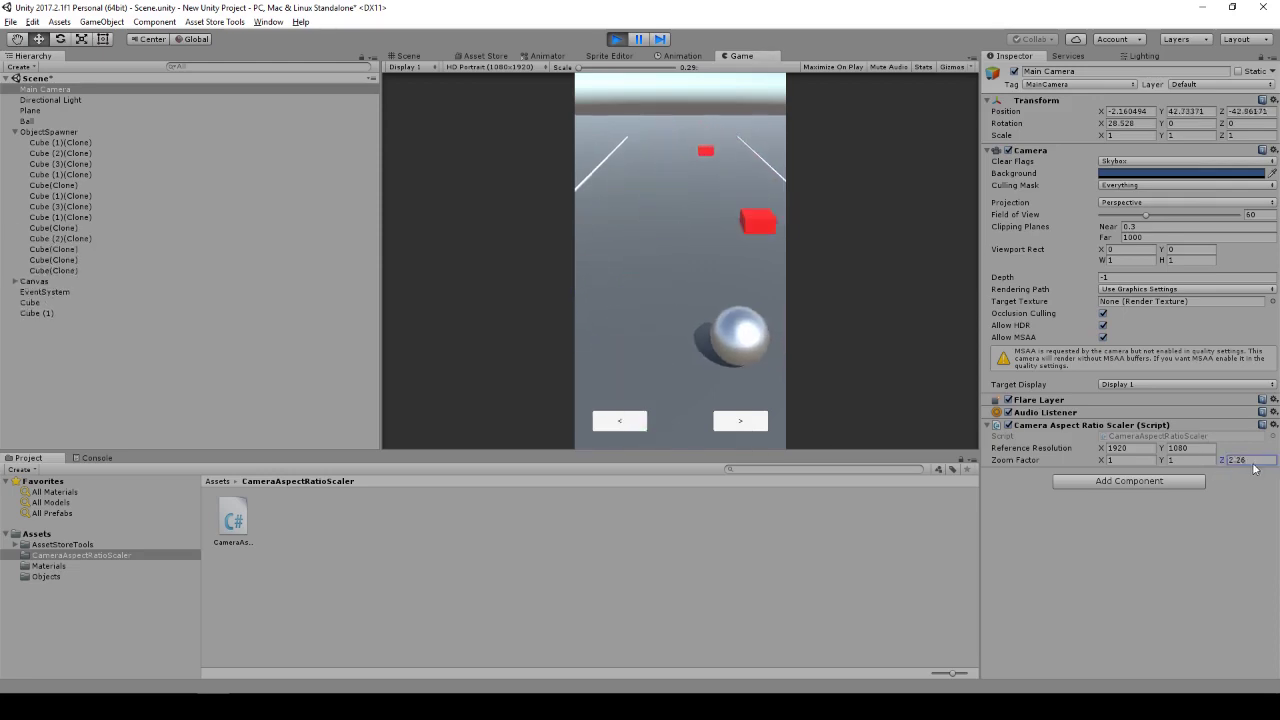
# Step: Scrub the camera scaler's Zoom Factor to Z 46.3 and Y -14.4 so the lanes fit
pyautogui.moveTo(1258, 469); pyautogui.dragTo(654, 491)
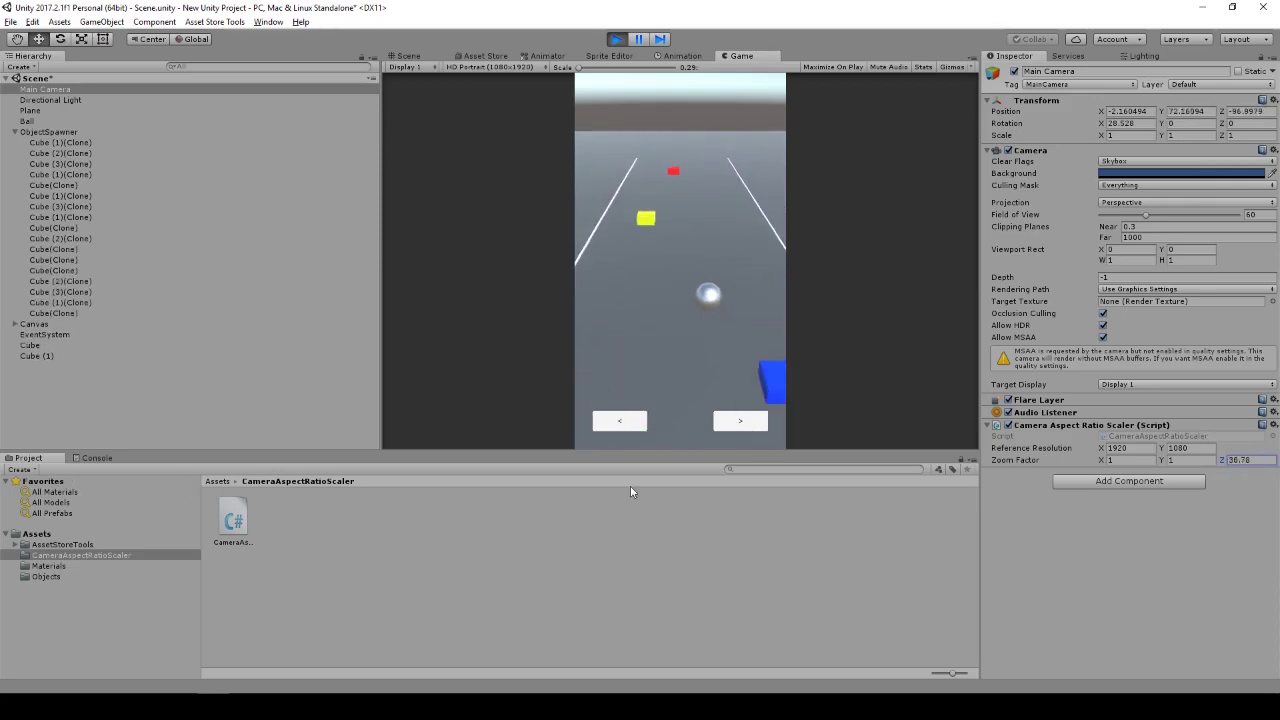
pyautogui.moveTo(654, 491)
pyautogui.mouseDown()
pyautogui.moveTo(1190, 502)
pyautogui.moveTo(1157, 504)
pyautogui.mouseUp()
pyautogui.moveTo(1161, 460)
pyautogui.mouseDown()
pyautogui.moveTo(1200, 461)
pyautogui.moveTo(726, 518)
pyautogui.moveTo(1273, 431)
pyautogui.moveTo(1161, 462)
pyautogui.moveTo(1196, 462)
pyautogui.mouseUp()
pyautogui.click(729, 427)
pyautogui.moveTo(1222, 459); pyautogui.dragTo(1265, 467)
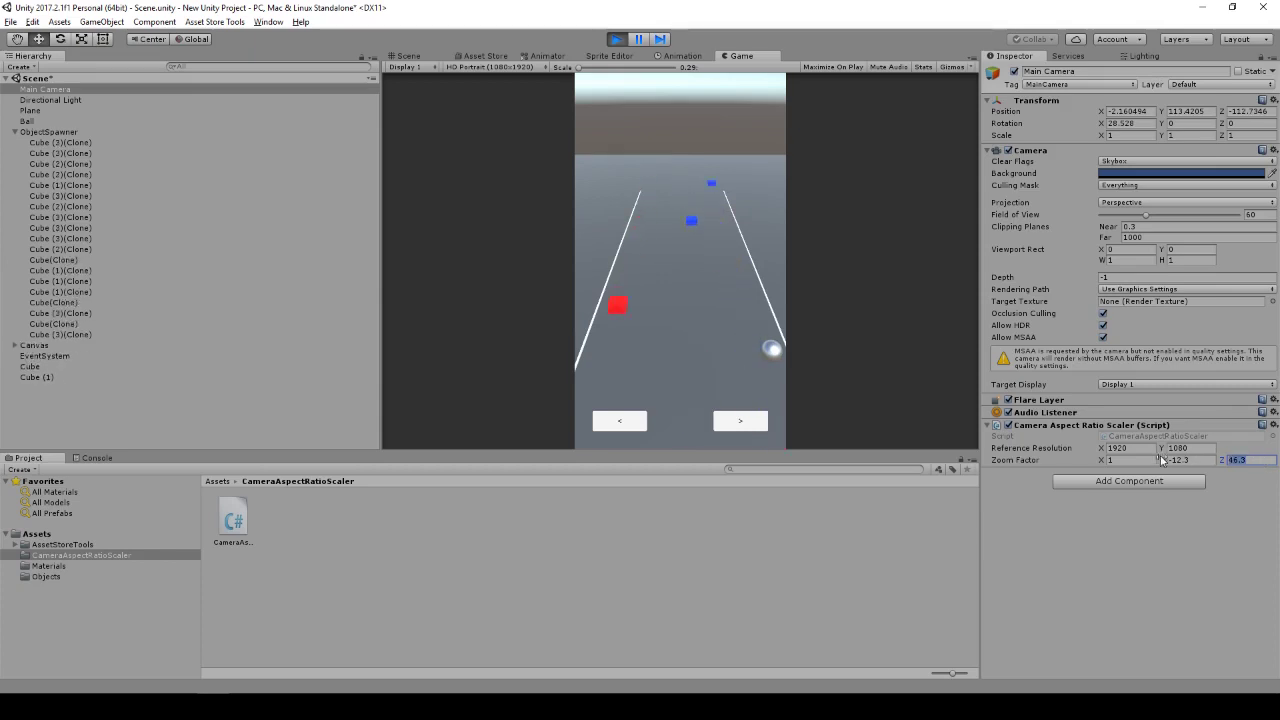
pyautogui.moveTo(1175, 460); pyautogui.dragTo(1161, 458)
# Step: Copy the scaler component in play mode, stop, then paste its zoom values (1, -14.4, 46.3) back
pyautogui.rightClick(1068, 425)
pyautogui.click(1121, 495)
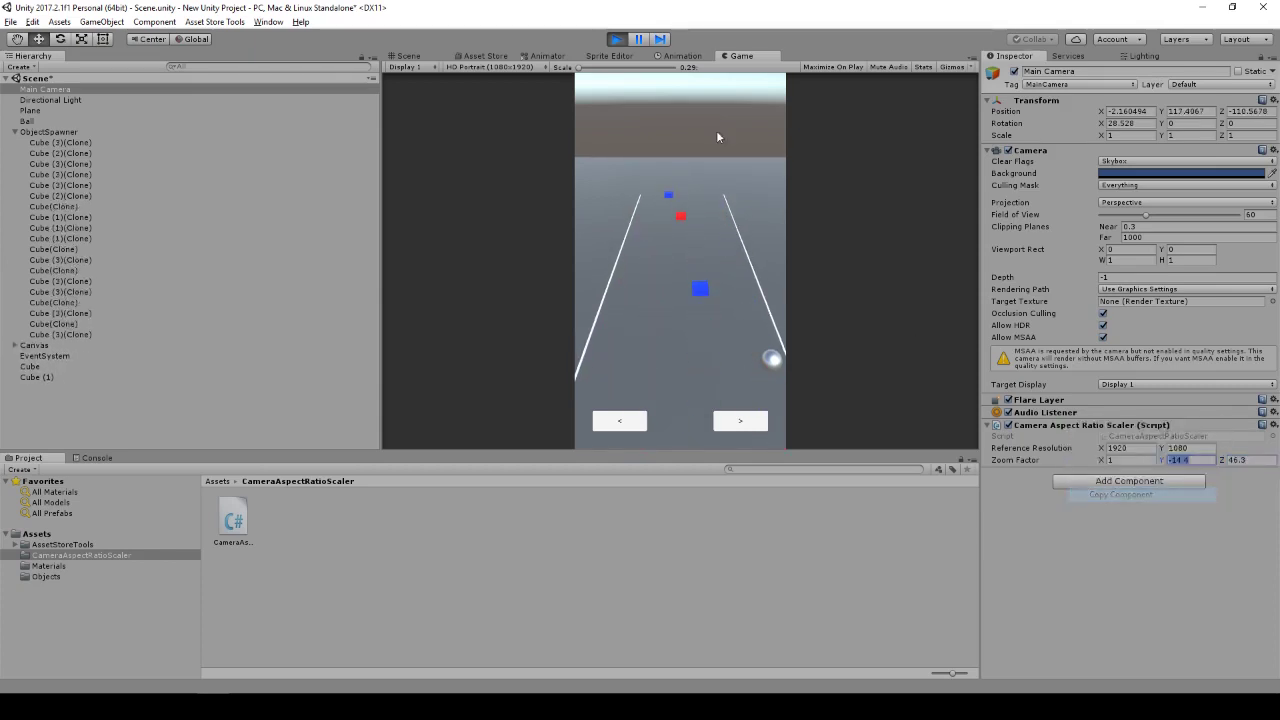
pyautogui.click(615, 39)
pyautogui.rightClick(1112, 428)
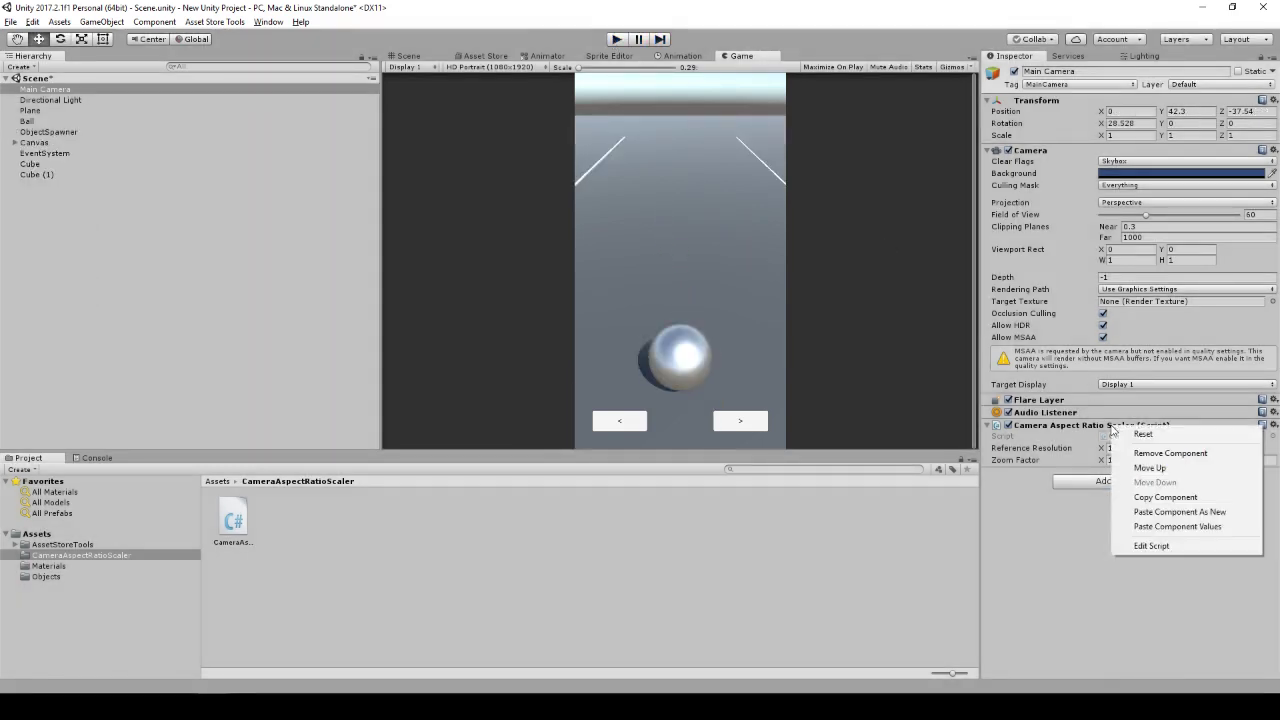
pyautogui.click(1196, 526)
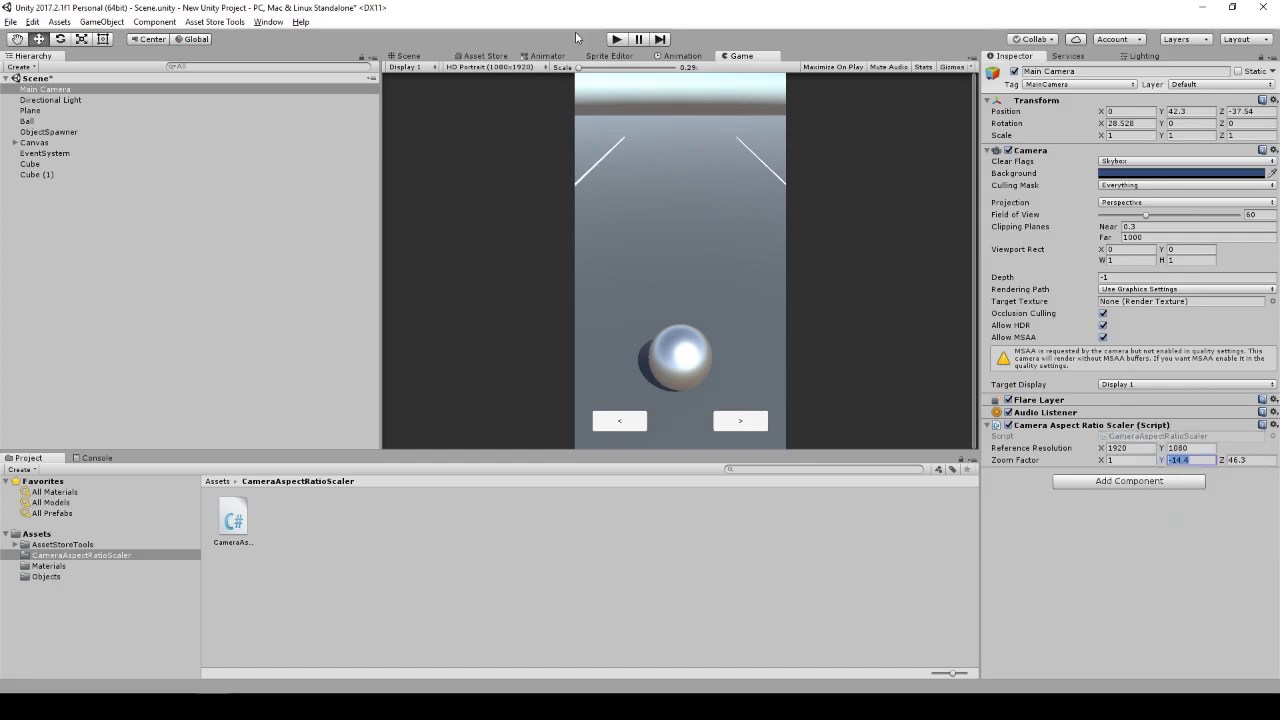
# Step: Start the game and test the lane buttons with the preview at HD Landscape
pyautogui.click(613, 39)
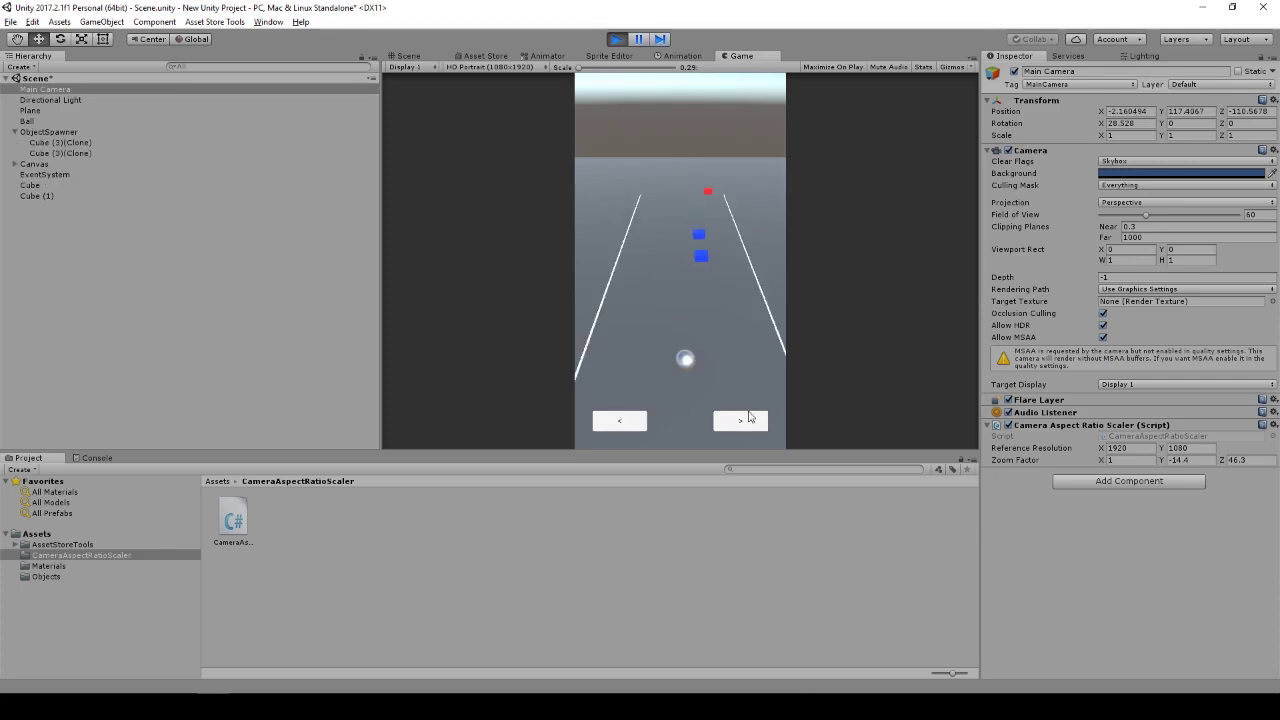
pyautogui.click(620, 427)
pyautogui.click(506, 66)
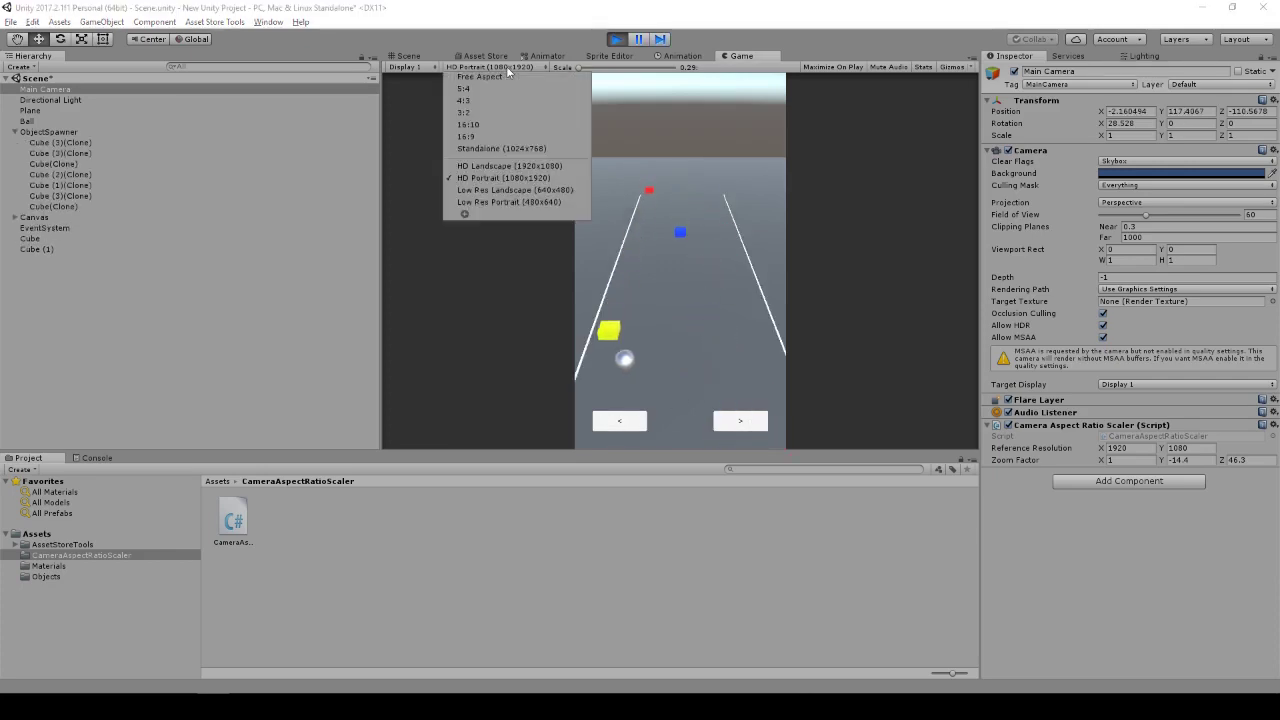
pyautogui.click(512, 163)
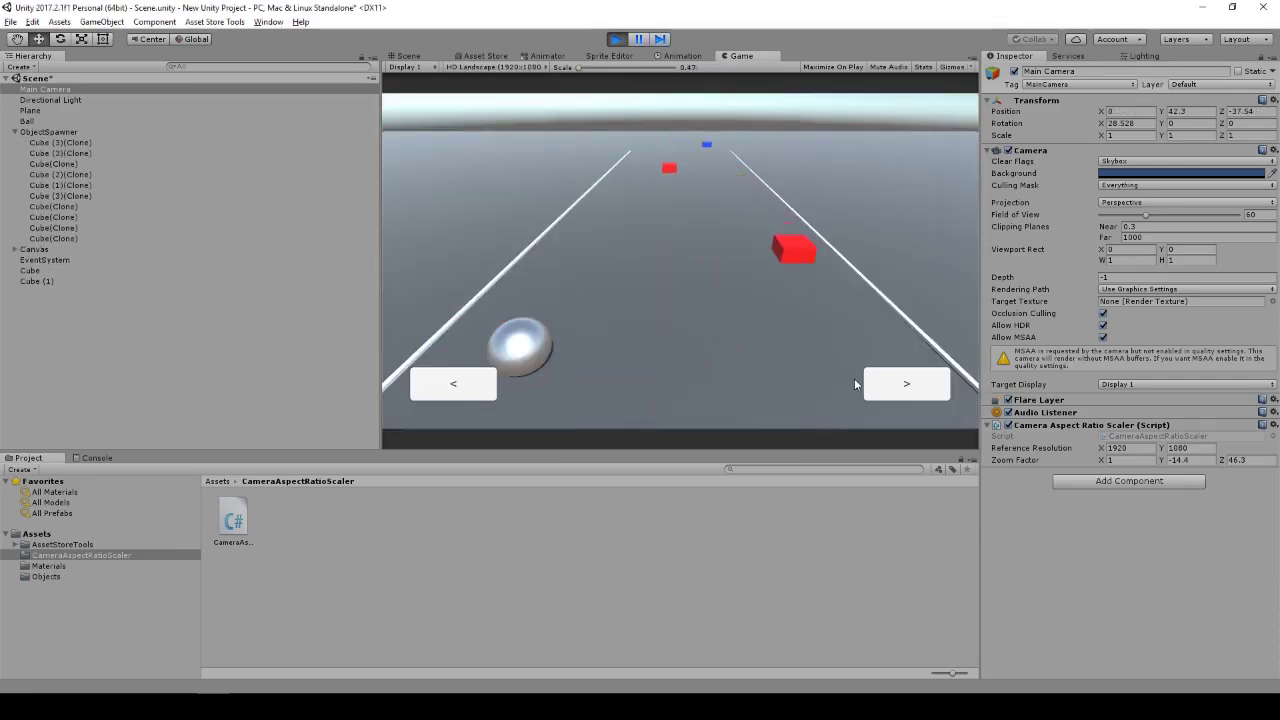
pyautogui.click(880, 384)
# Step: Test steering left and right at Low Res Landscape, then at Low Res Portrait
pyautogui.click(497, 66)
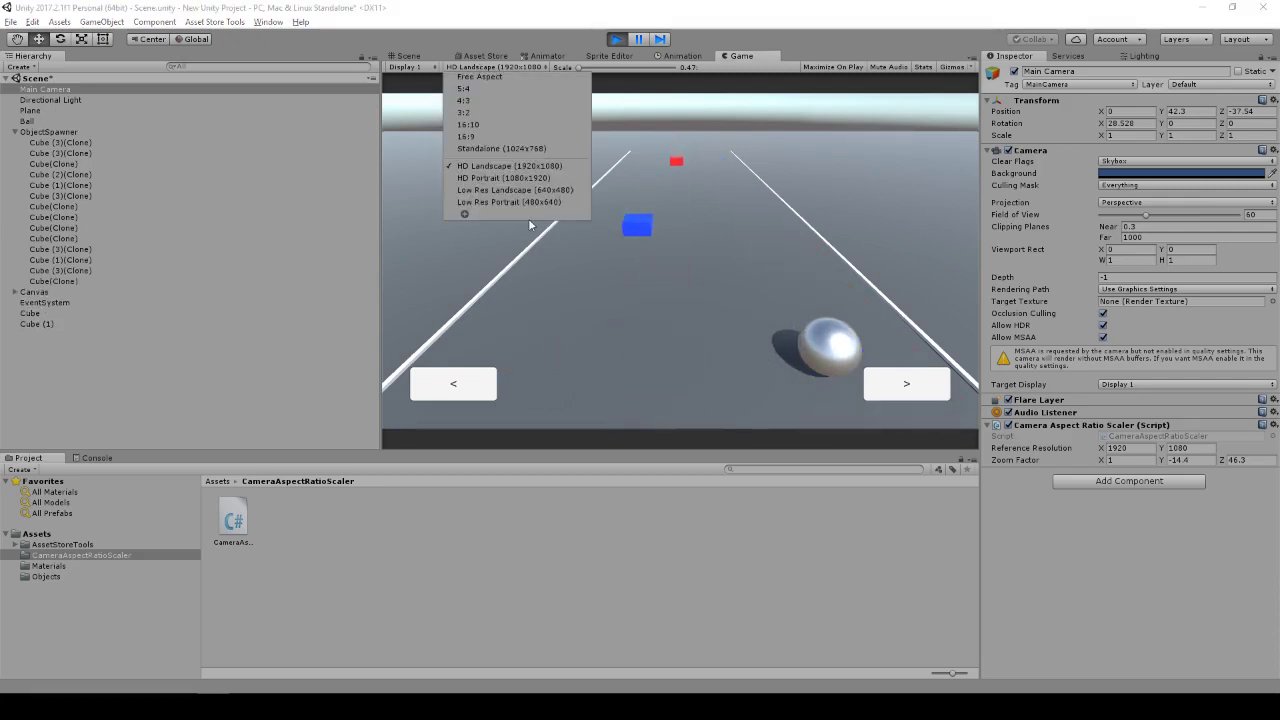
pyautogui.click(514, 189)
pyautogui.click(540, 384)
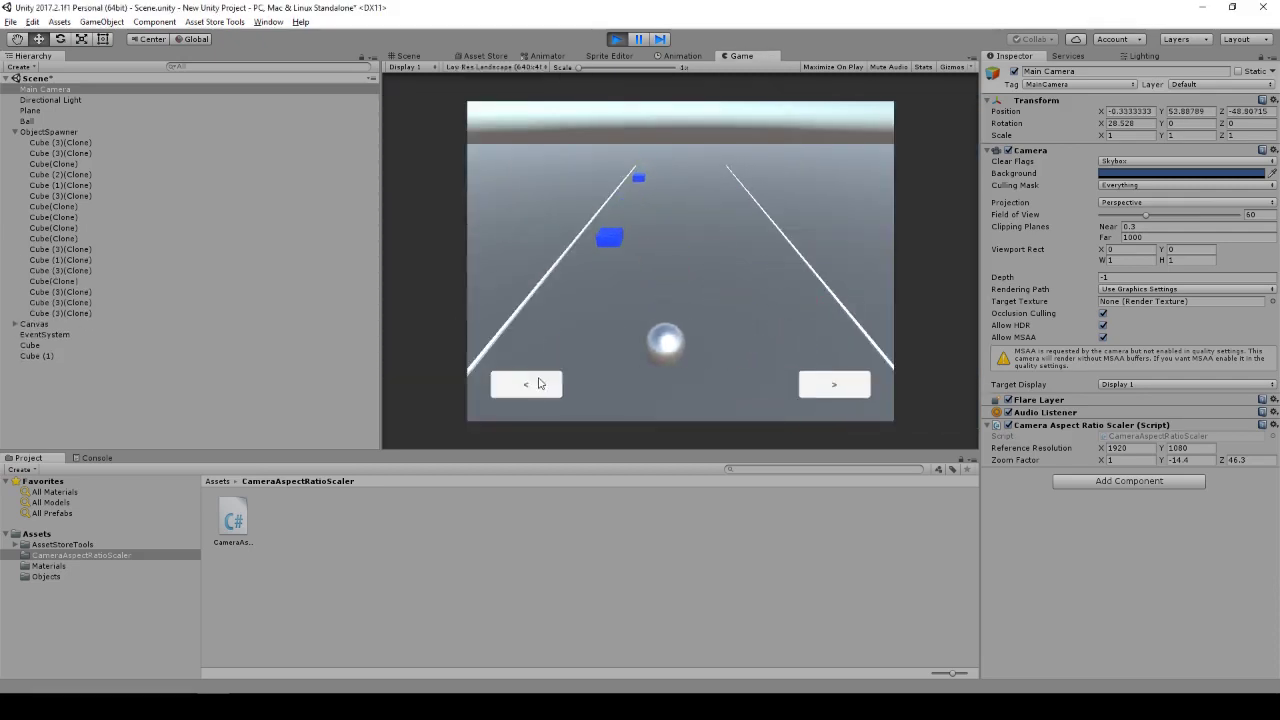
pyautogui.click(836, 384)
pyautogui.click(836, 384)
pyautogui.click(493, 66)
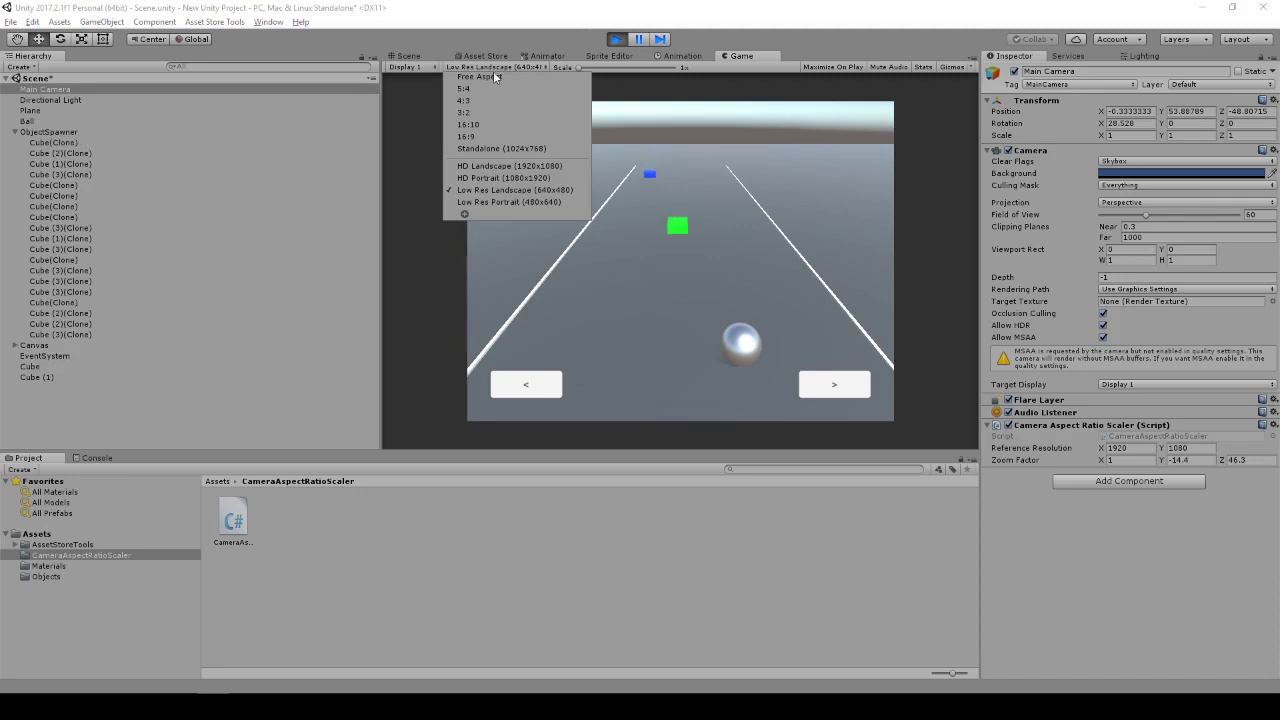
pyautogui.click(504, 202)
pyautogui.click(587, 420)
pyautogui.click(740, 414)
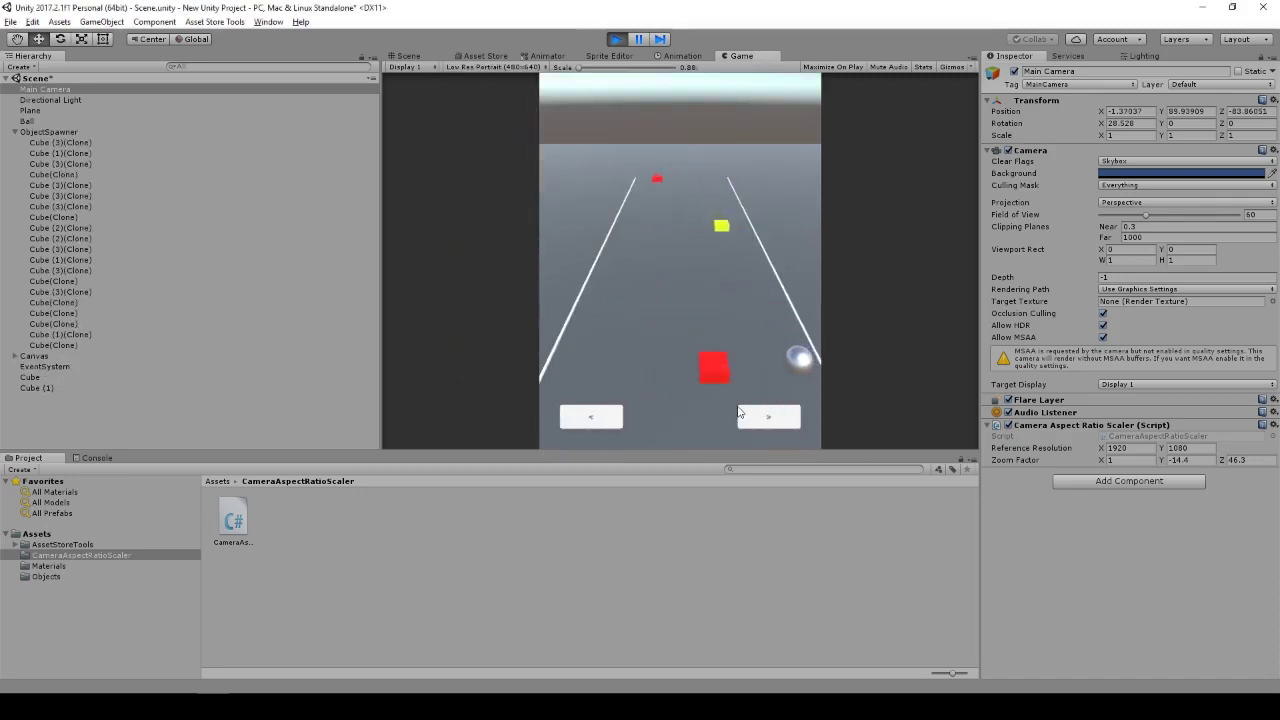